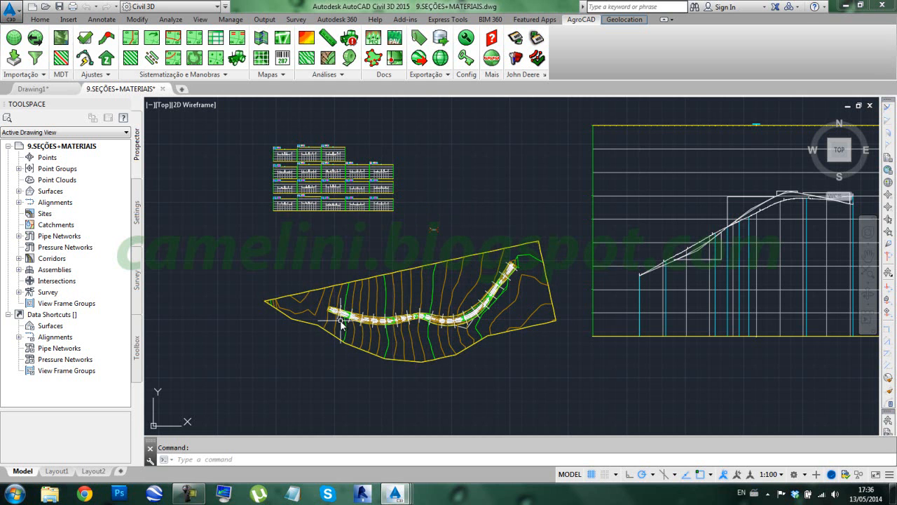
Step: Examine the corridor plan, the section views and the road's profile view in the drawing
scroll(336, 321, "up", 5)
scroll(426, 342, "down", 4)
scroll(618, 292, "down", 3)
middle_click_drag(645, 330, 351, 340)
scroll(515, 288, "up", 4)
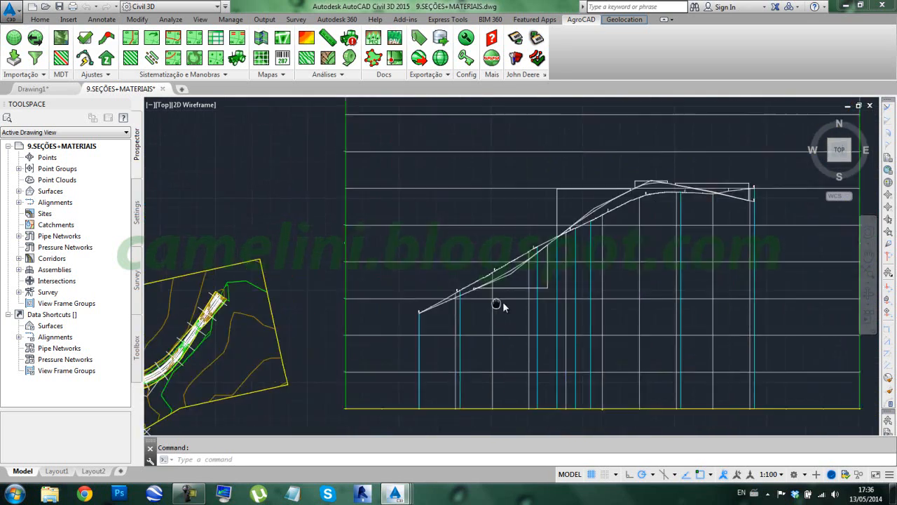
middle_click_drag(535, 297, 431, 319)
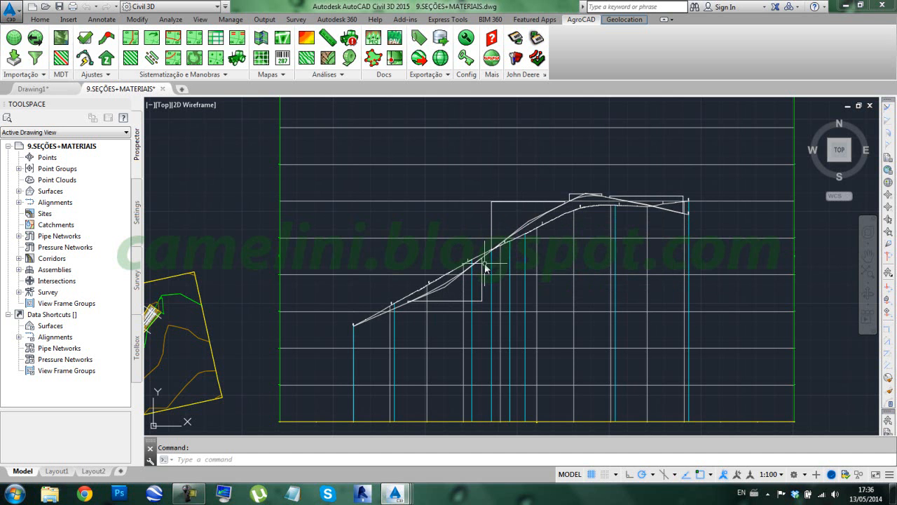
middle_click_drag(304, 301, 569, 232)
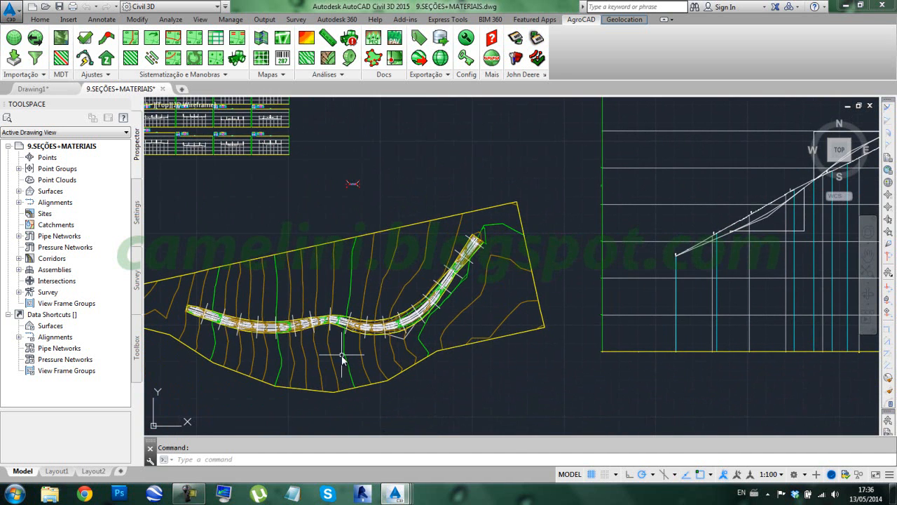
scroll(351, 330, "up", 2)
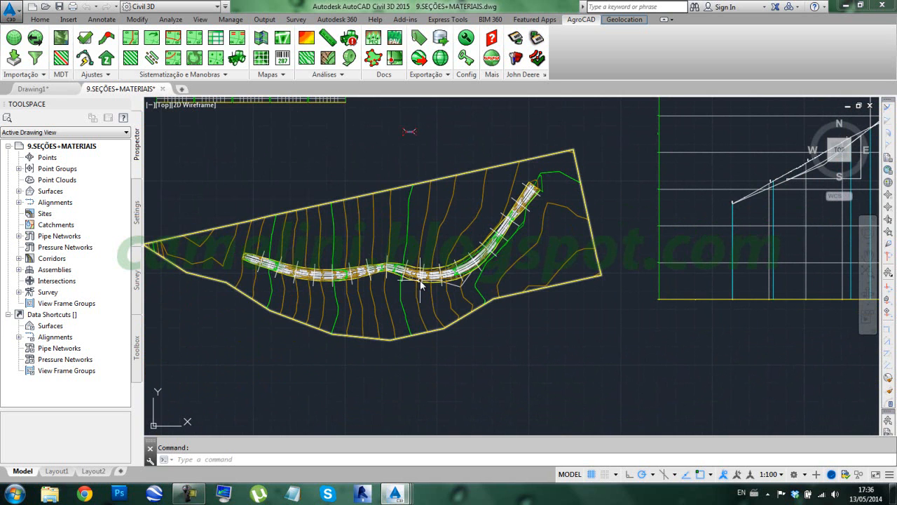
mouse_move(418, 283)
scroll(457, 265, "down", 5)
middle_click_drag(439, 288, 397, 325)
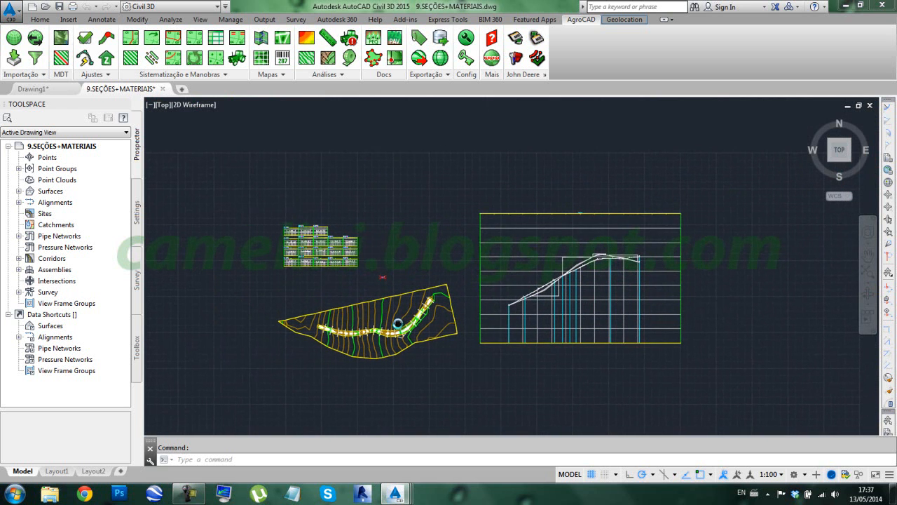
mouse_move(397, 325)
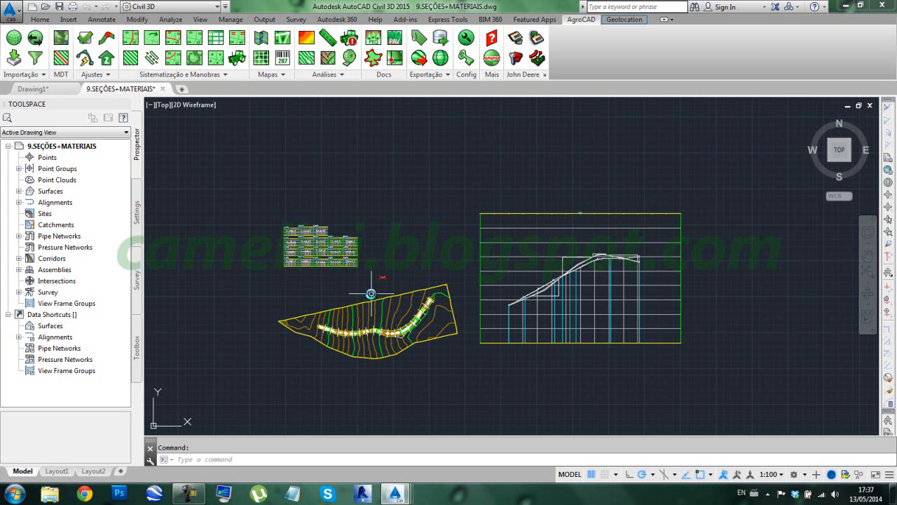
Step: Create a mass haul diagram for alignment EIXO and sample line group LINHAS DE SEÇÕES, placing it below the corridor plan
left_click(40, 20)
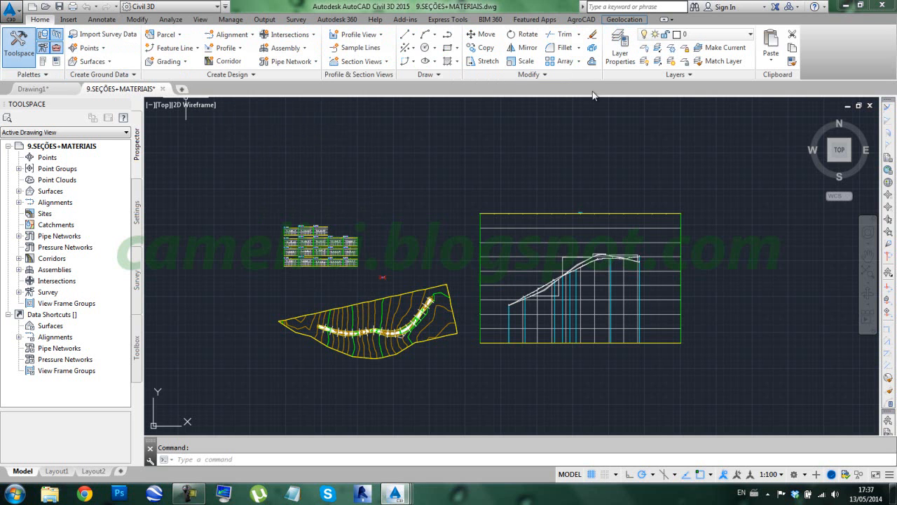
scroll(339, 319, "up", 6)
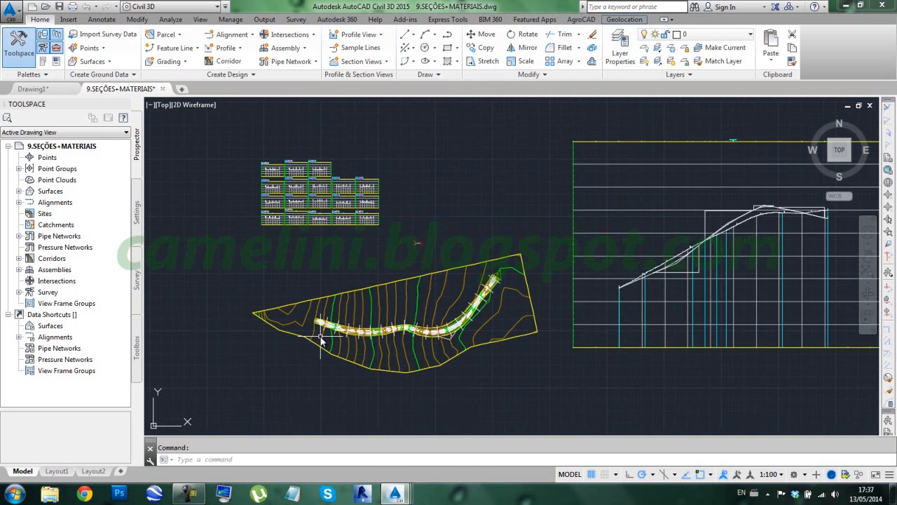
left_click(334, 293)
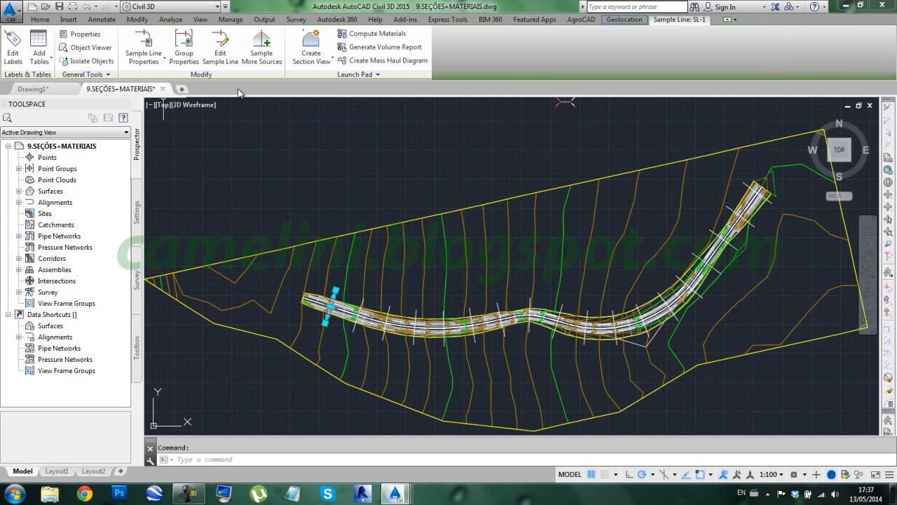
left_click(416, 62)
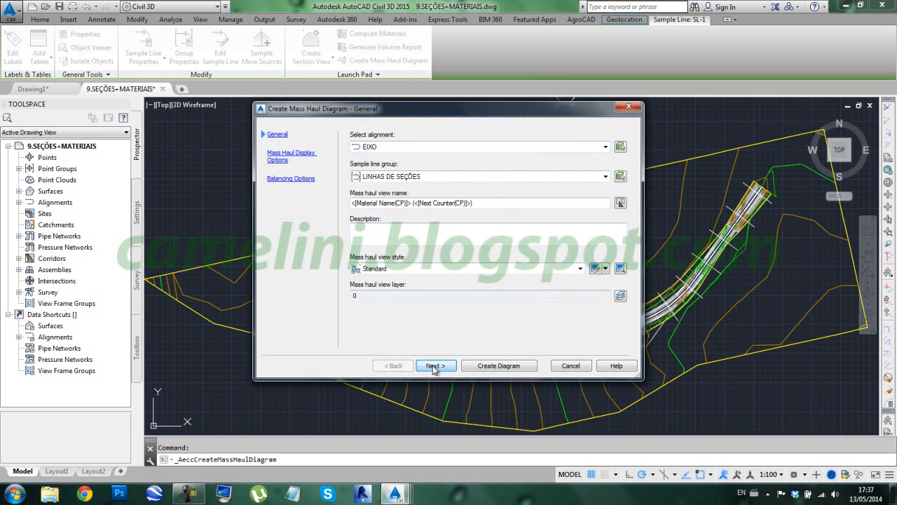
left_click(499, 366)
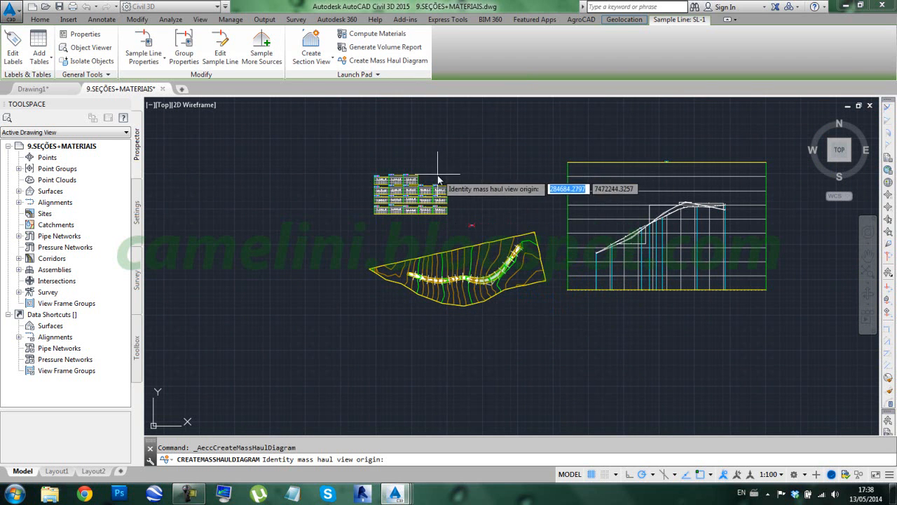
middle_click_drag(466, 246, 428, 175)
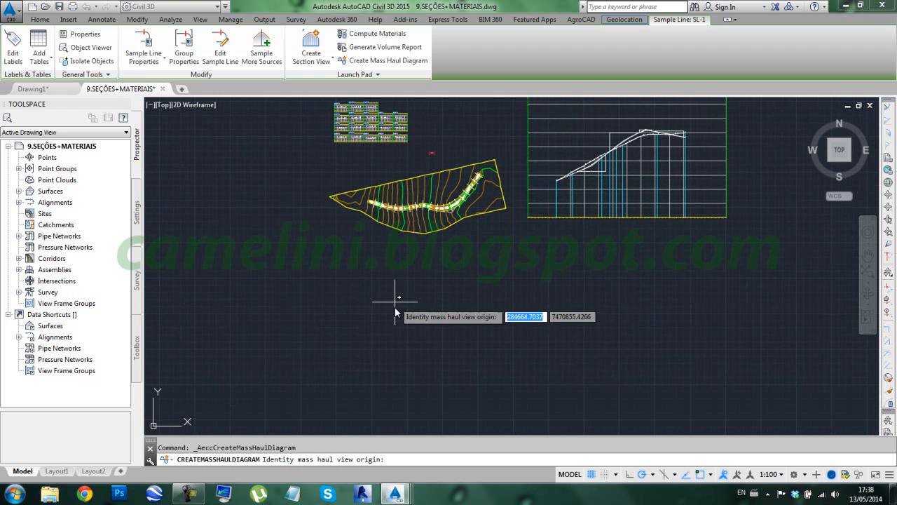
left_click(358, 338)
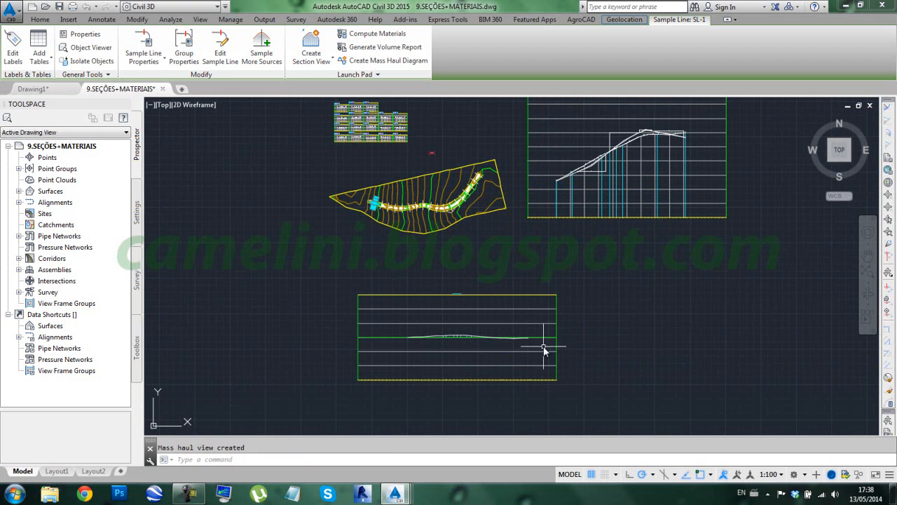
Step: Examine the mass haul curve and its volumes in the new diagram
middle_click_drag(480, 352, 479, 316)
scroll(478, 308, "up", 4)
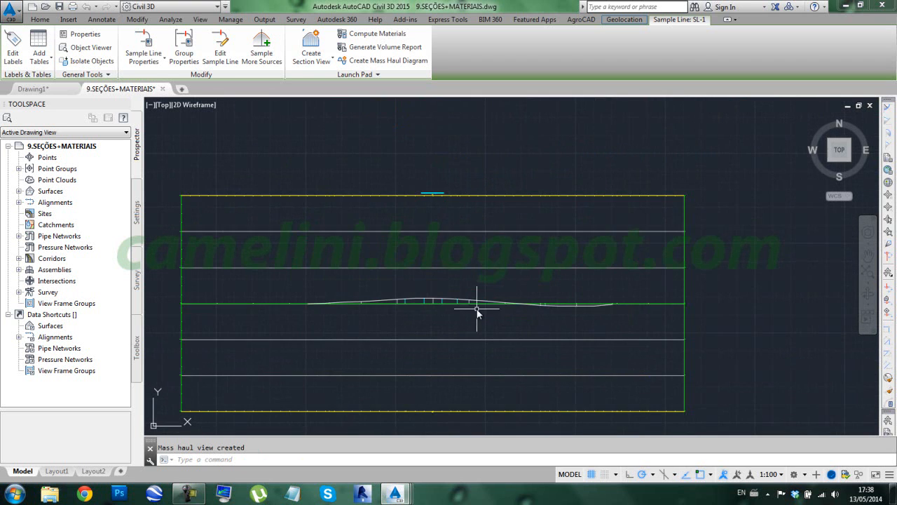
mouse_move(425, 289)
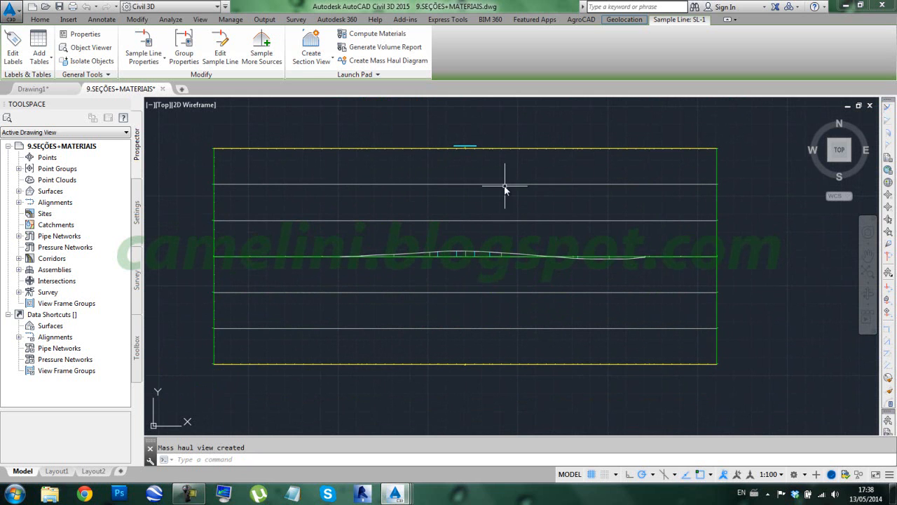
mouse_move(618, 252)
left_click(538, 221)
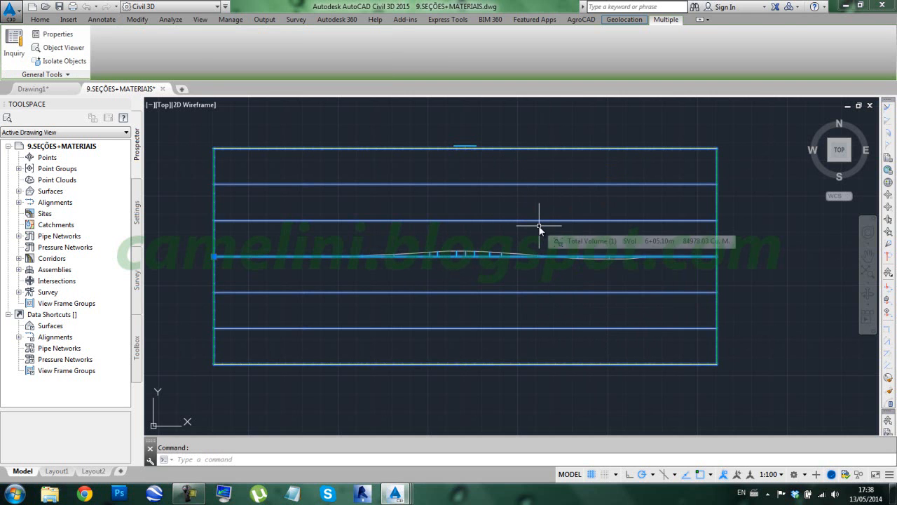
key("Escape")
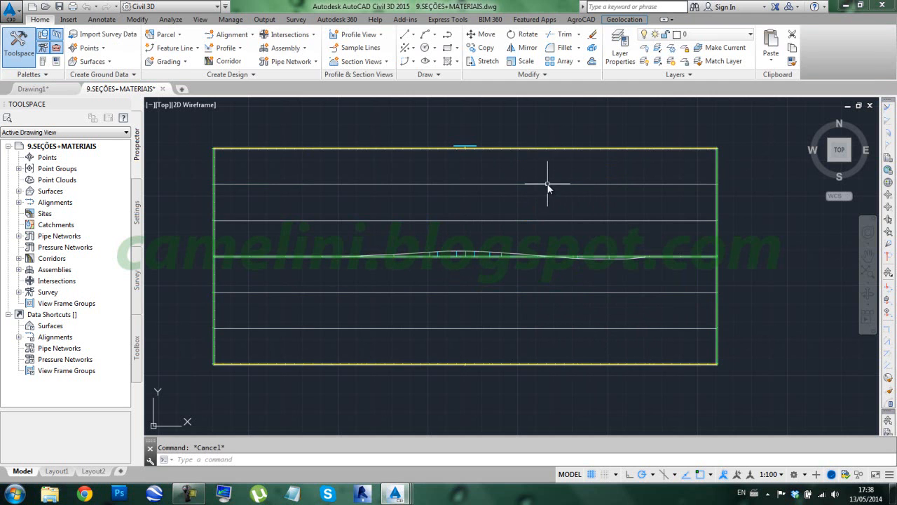
Step: Set the vertical exaggeration of the mass haul view's Standard style to 0.005
left_click(547, 185)
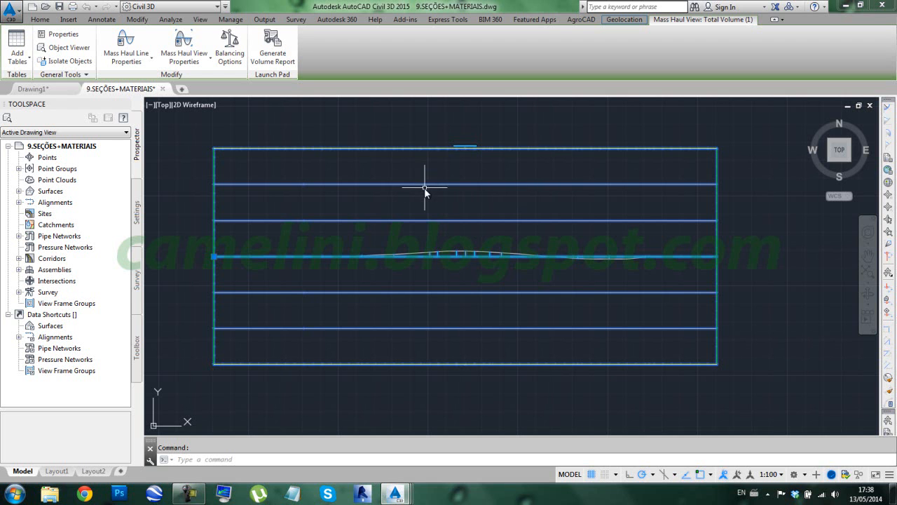
left_click(195, 59)
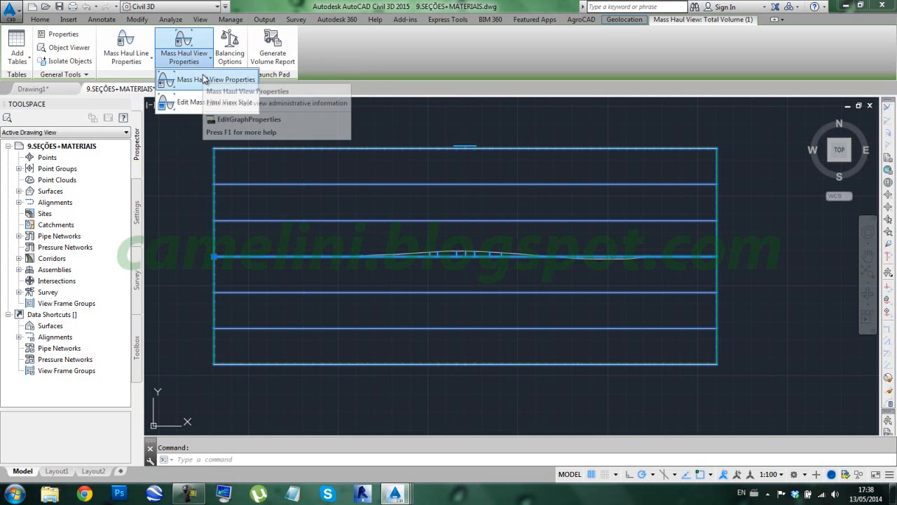
left_click(204, 78)
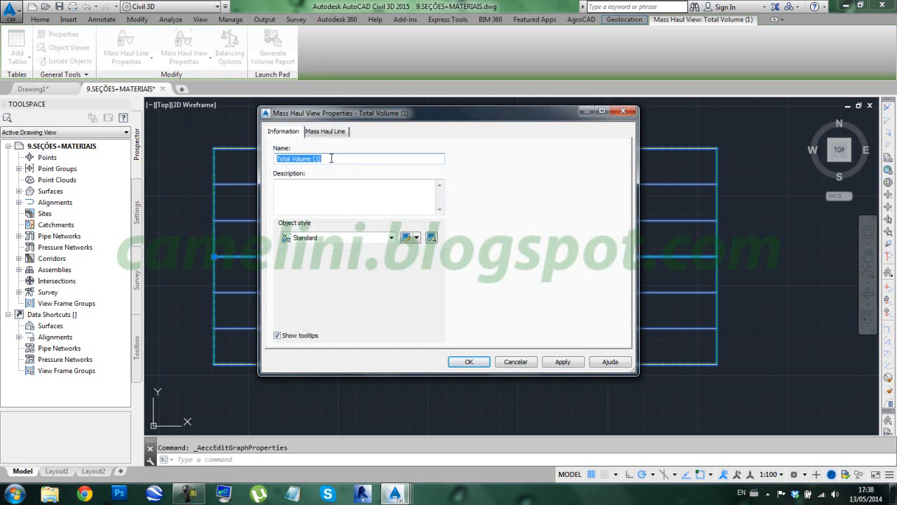
left_click(407, 243)
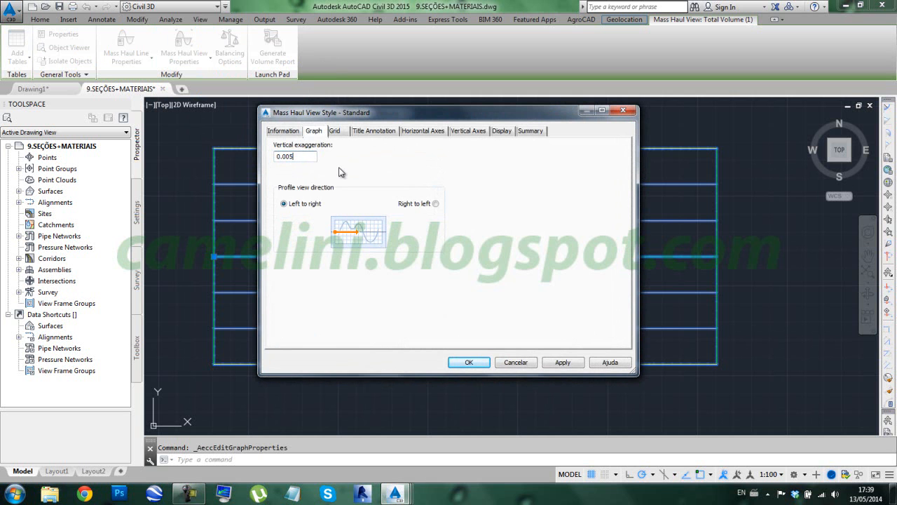
left_click_drag(480, 117, 446, 116)
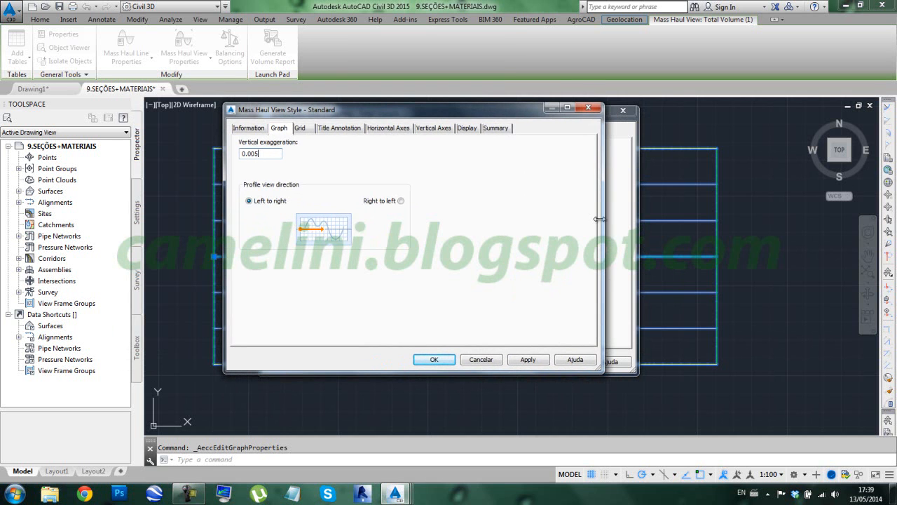
Step: Set the style's grid padding to 0 above, below, left and right of the graph, and apply it to the diagram
left_click(301, 129)
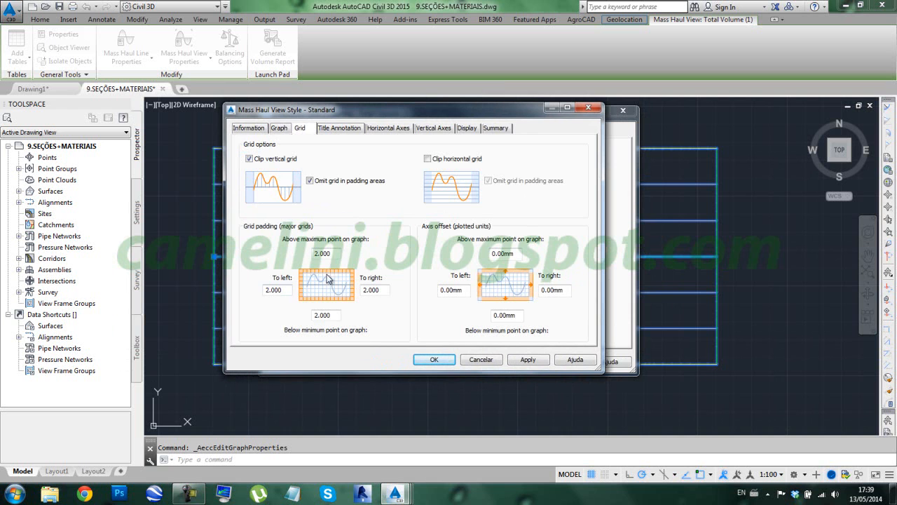
left_click_drag(334, 254, 292, 253)
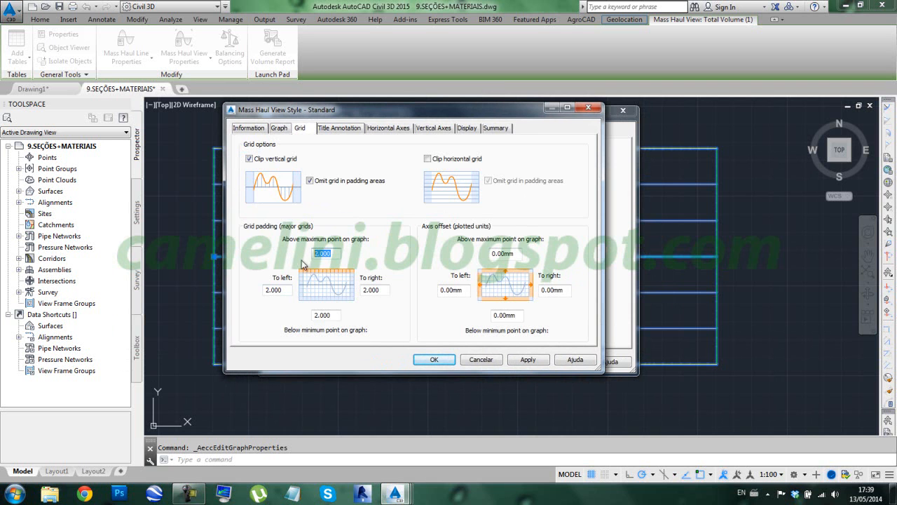
left_click_drag(287, 293, 218, 296)
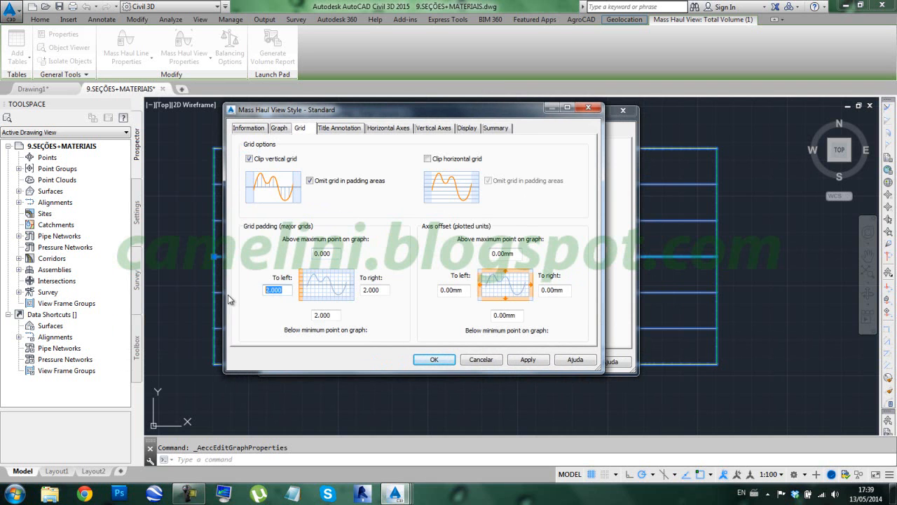
left_click_drag(387, 291, 302, 322)
type("00")
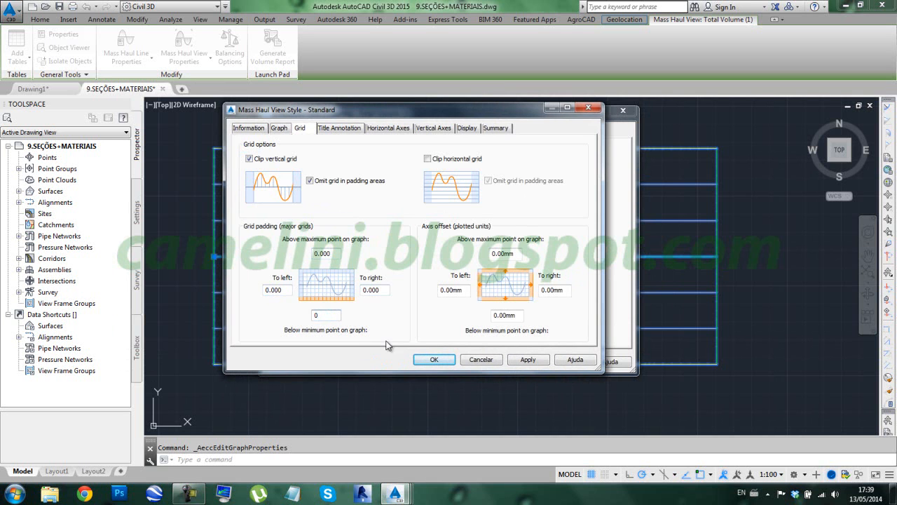
left_click(434, 359)
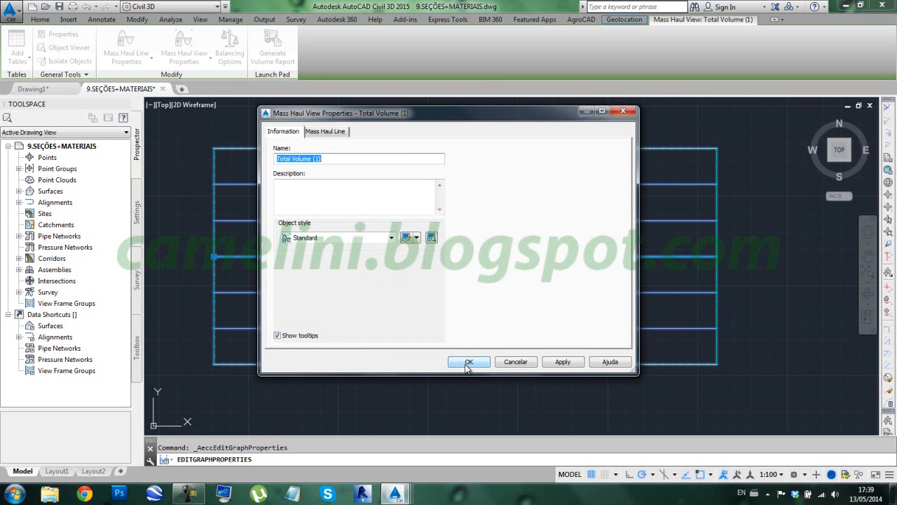
left_click(465, 363)
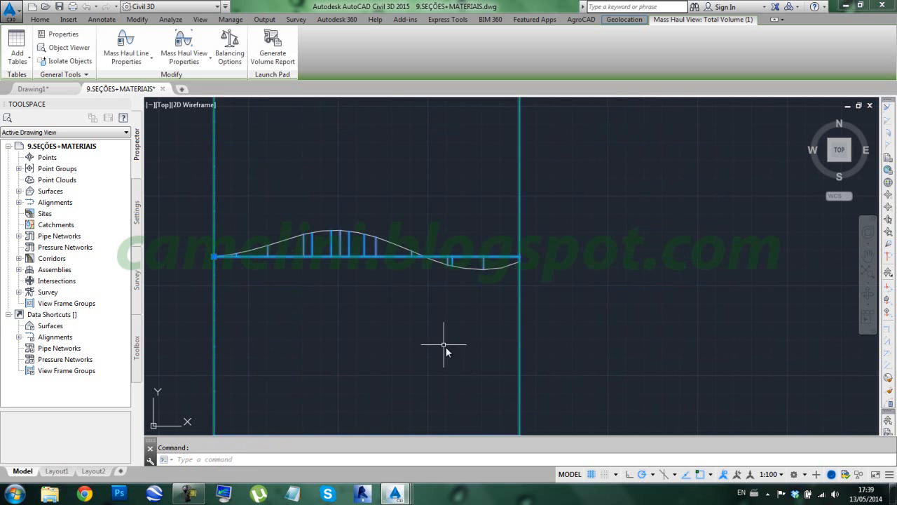
scroll(459, 359, "down", 5)
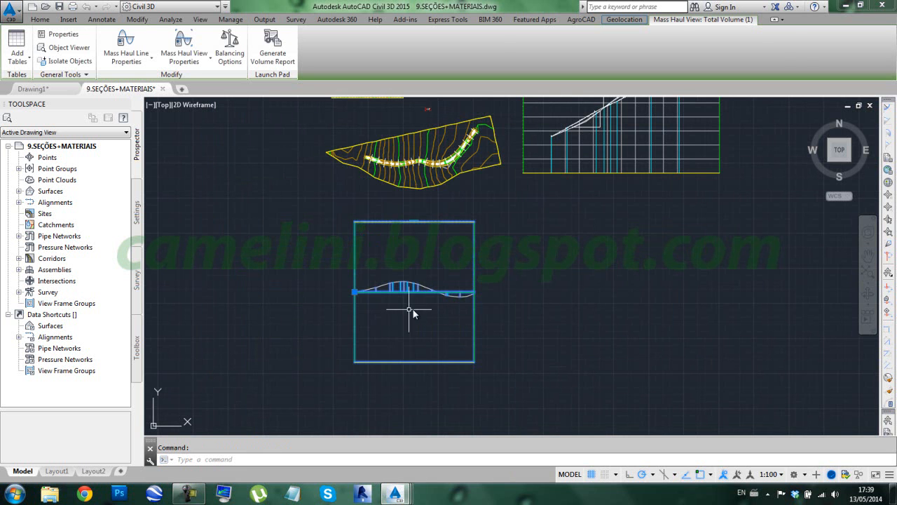
key("Escape")
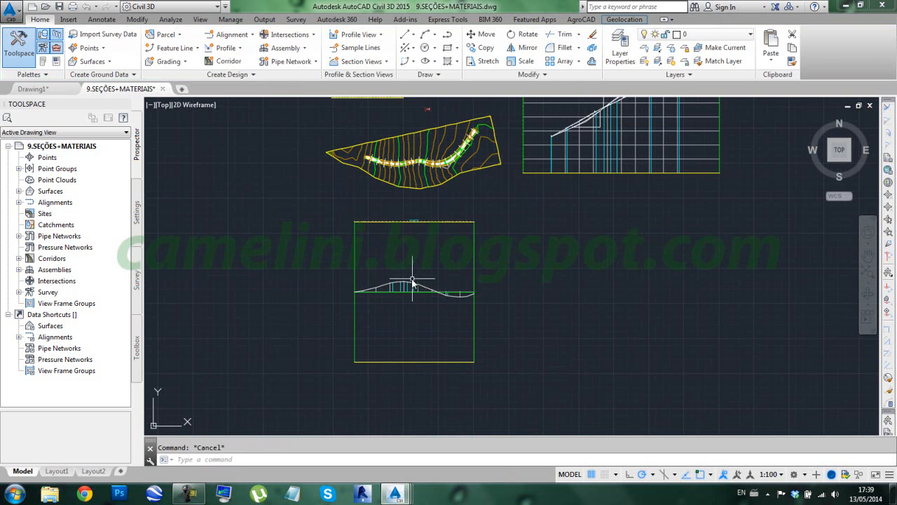
Step: Examine the mass haul curve and the station labels along its baseline from start to end
scroll(365, 303, "up", 5)
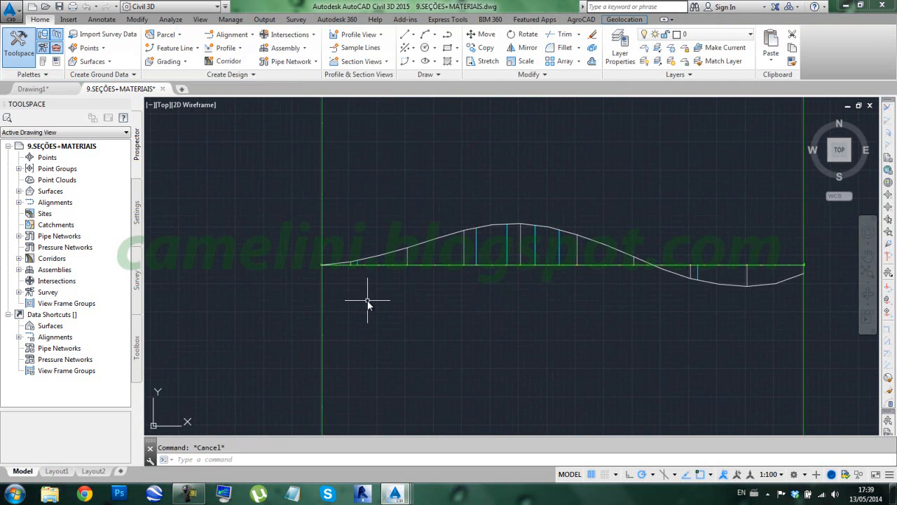
scroll(327, 258, "up", 2)
scroll(264, 238, "up", 5)
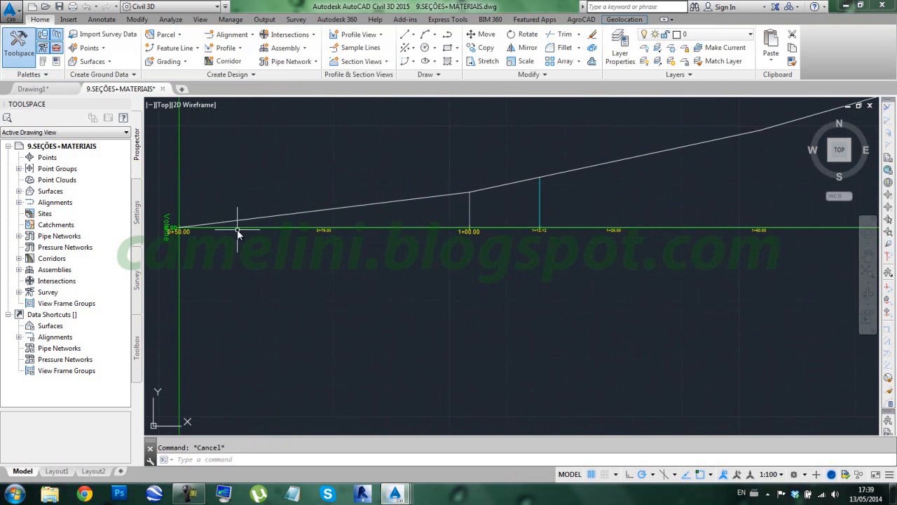
middle_click_drag(394, 251, 349, 248)
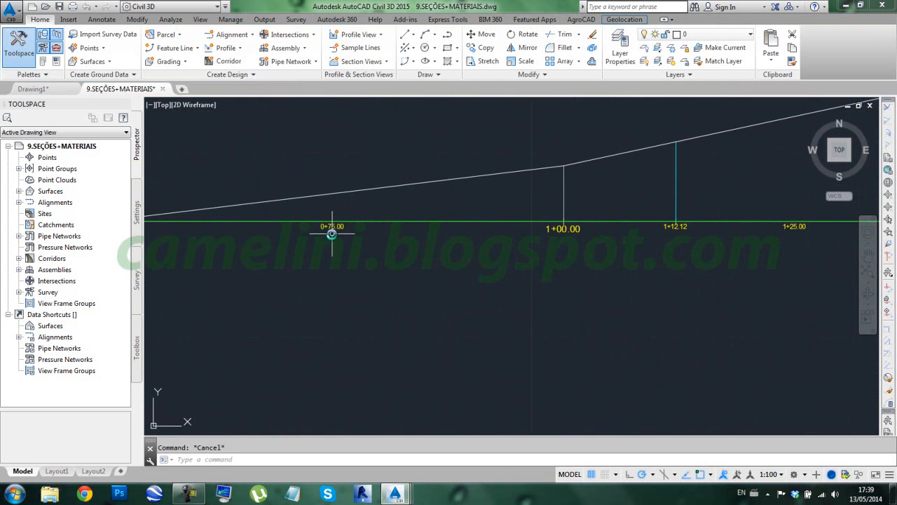
middle_click_drag(563, 253, 416, 254)
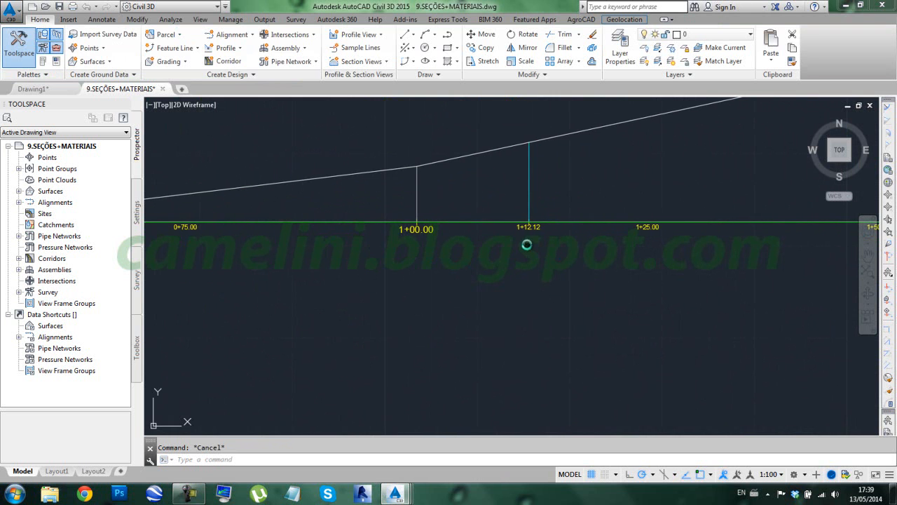
middle_click_drag(526, 246, 383, 242)
middle_click_drag(507, 241, 369, 233)
middle_click_drag(594, 235, 396, 238)
middle_click_drag(626, 251, 473, 251)
middle_click_drag(711, 247, 596, 244)
scroll(633, 245, "down", 5)
mouse_move(686, 245)
middle_mouse_down()
mouse_move(442, 249)
mouse_move(504, 188)
middle_mouse_up()
scroll(457, 239, "down", 4)
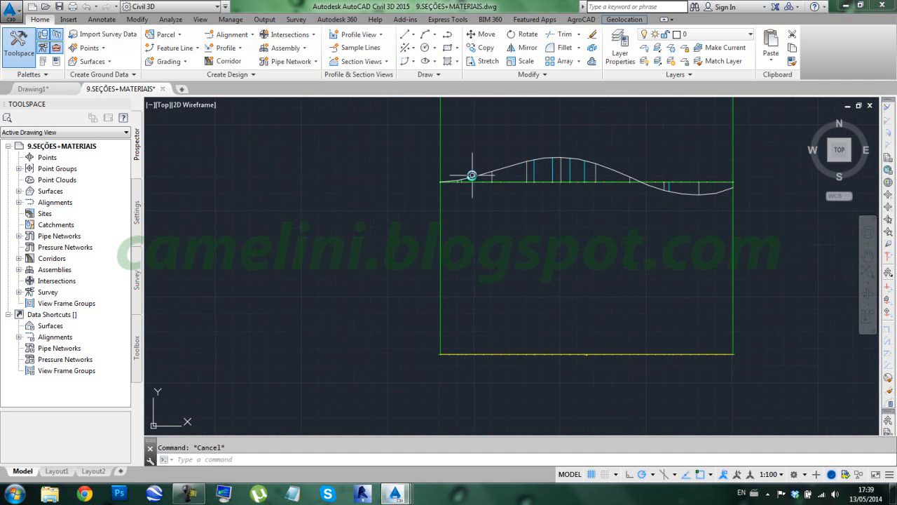
Step: Examine the mass haul curve and compare its rising and falling stretches with the cut and fill in the road's profile view
scroll(442, 260, "up", 2)
middle_click_drag(500, 227, 437, 259)
scroll(441, 260, "up", 1)
scroll(344, 234, "down", 1)
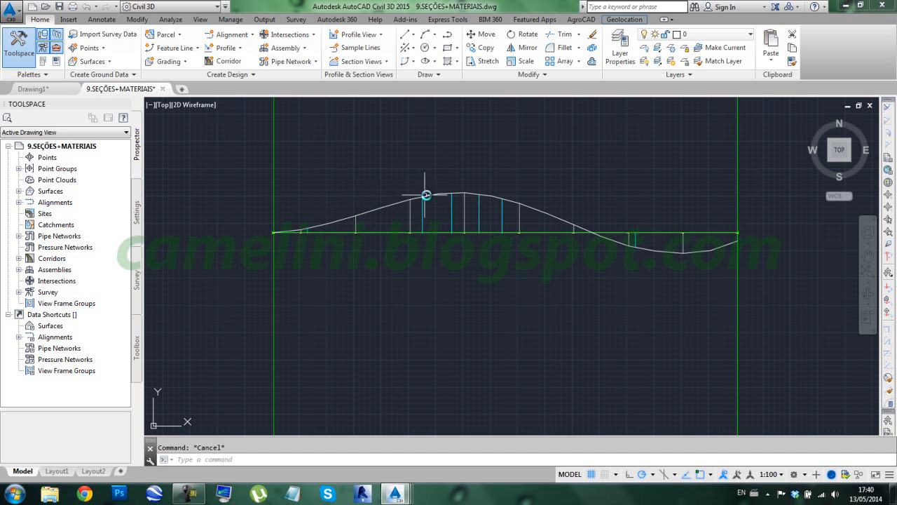
scroll(547, 224, "down", 3)
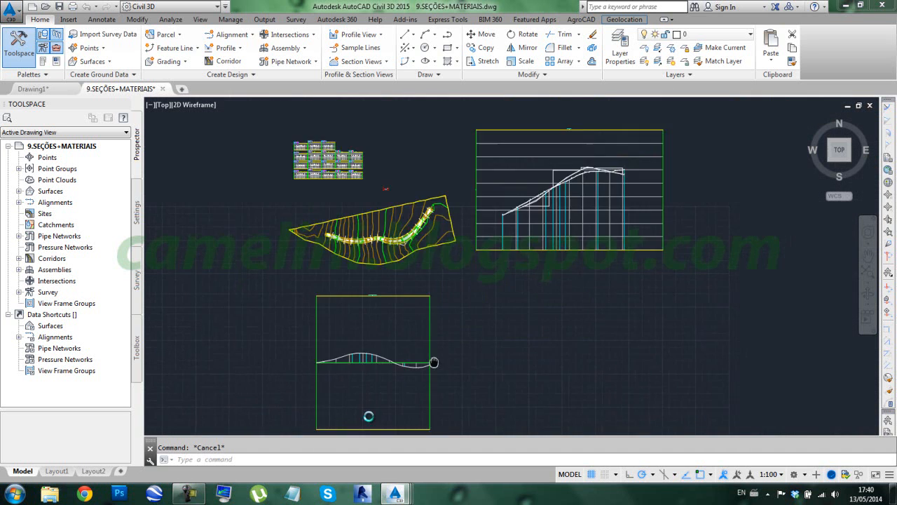
scroll(399, 307, "up", 6)
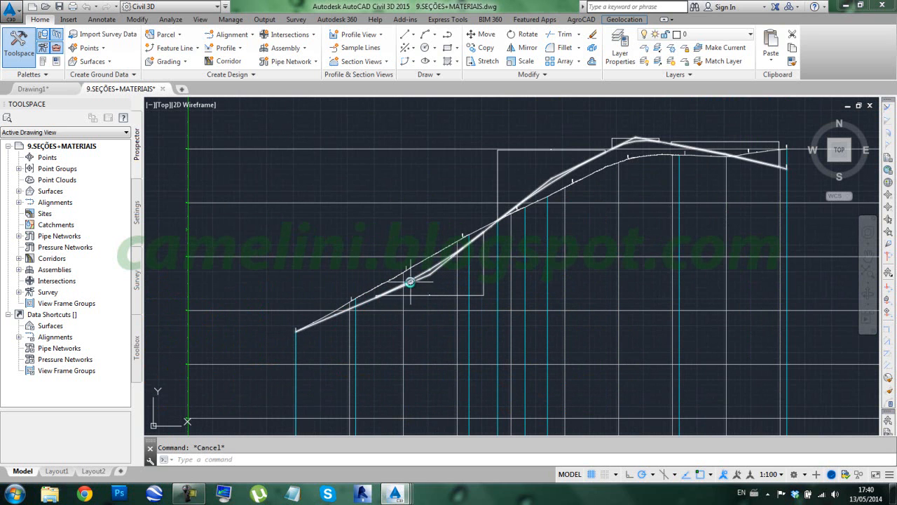
scroll(435, 265, "down", 8)
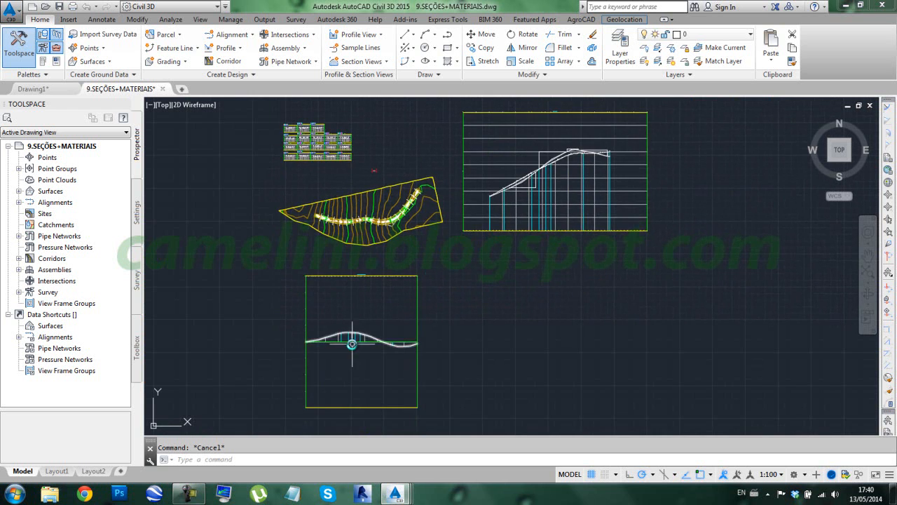
scroll(339, 348, "up", 3)
middle_click_drag(361, 334, 364, 299)
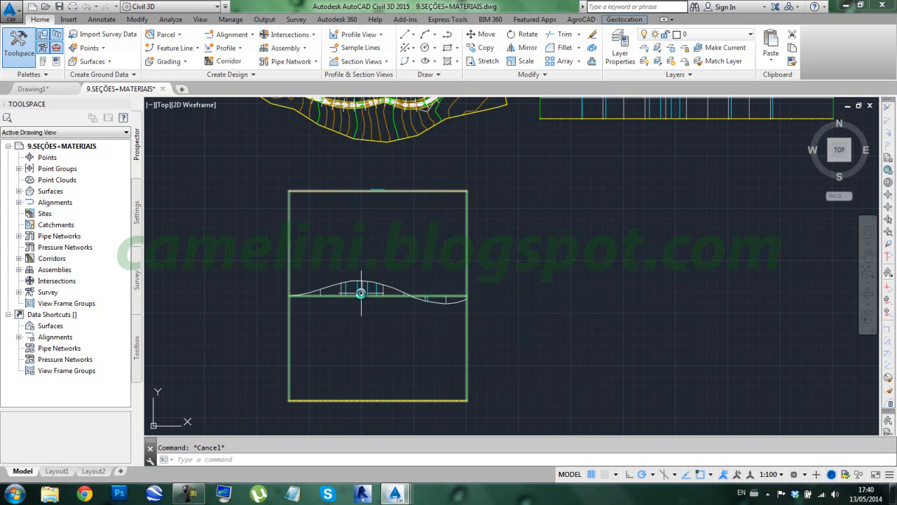
scroll(360, 293, "up", 2)
middle_click_drag(368, 293, 369, 260)
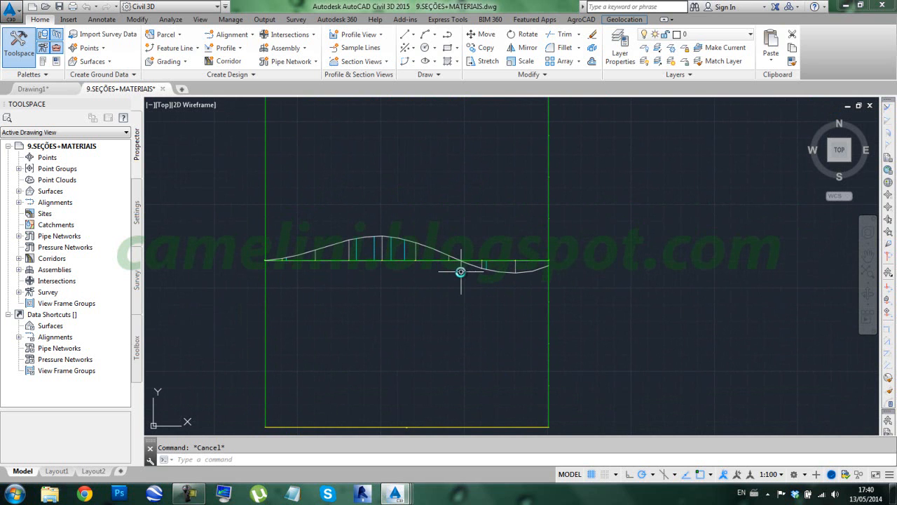
mouse_move(461, 273)
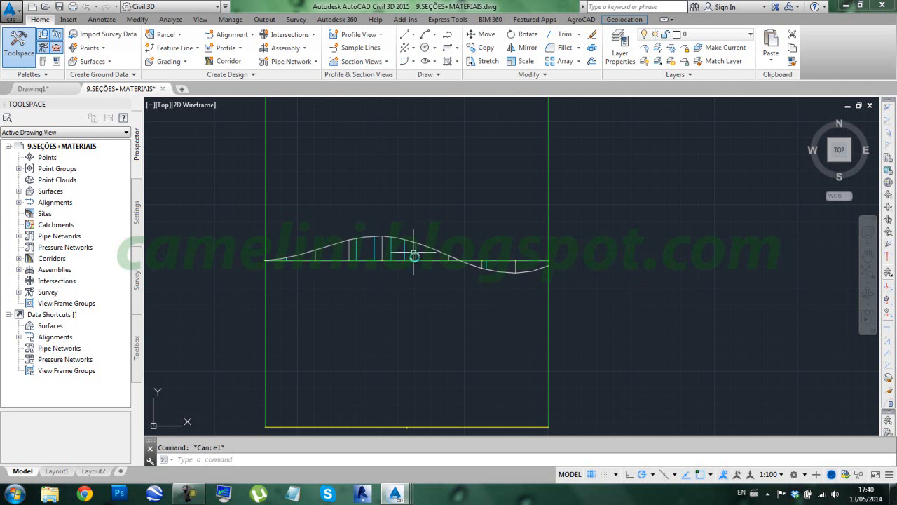
Step: Turn on a free haul distance of 50 m in the mass haul line's balancing options and apply it
left_click(366, 241)
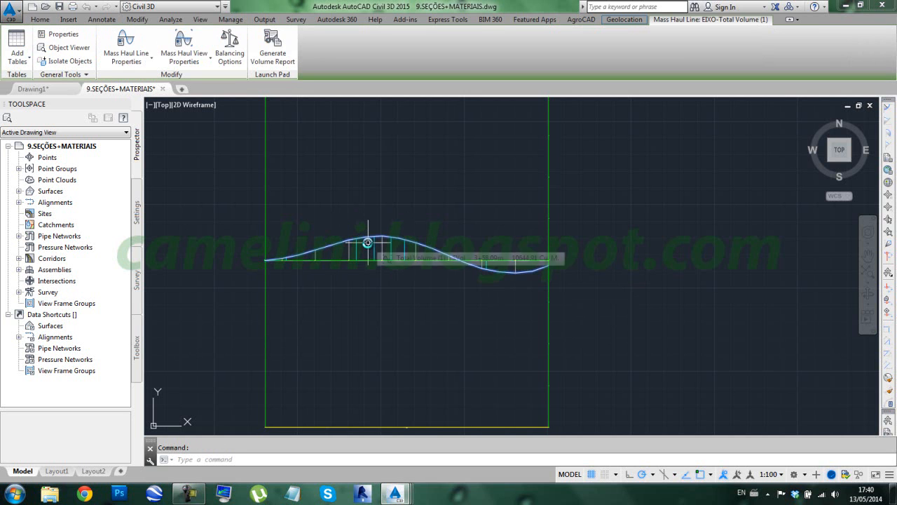
left_click(230, 56)
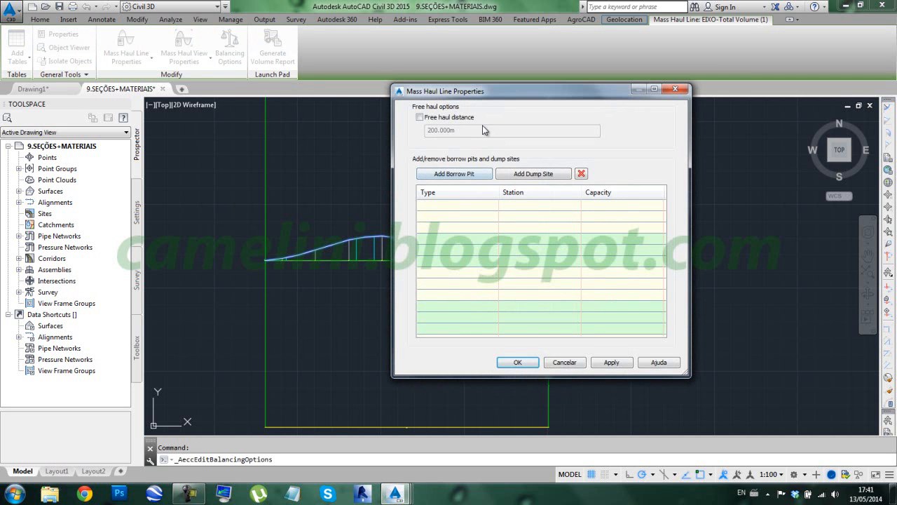
left_click(420, 117)
double_click(431, 130)
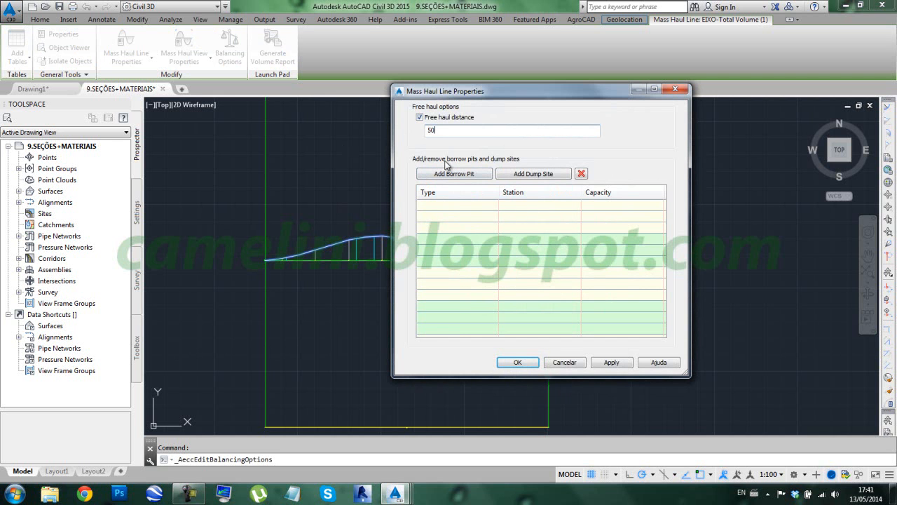
left_click(515, 363)
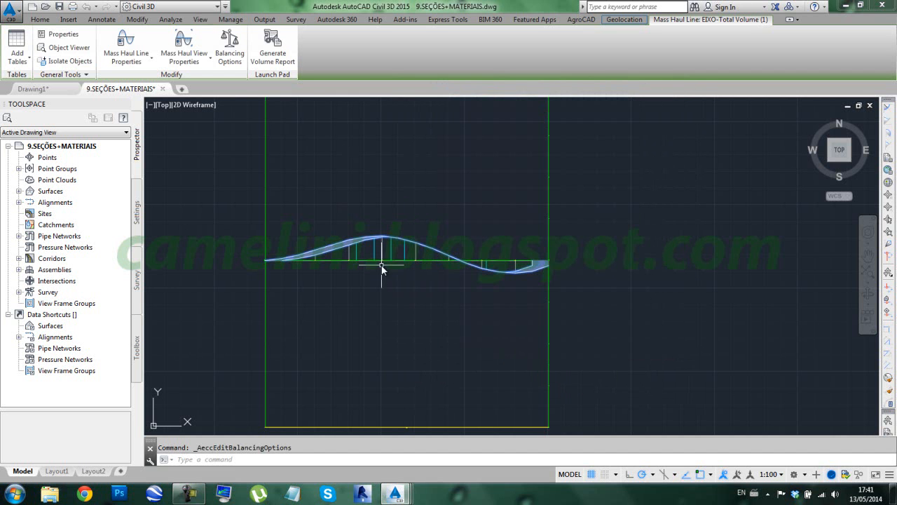
scroll(318, 261, "up", 4)
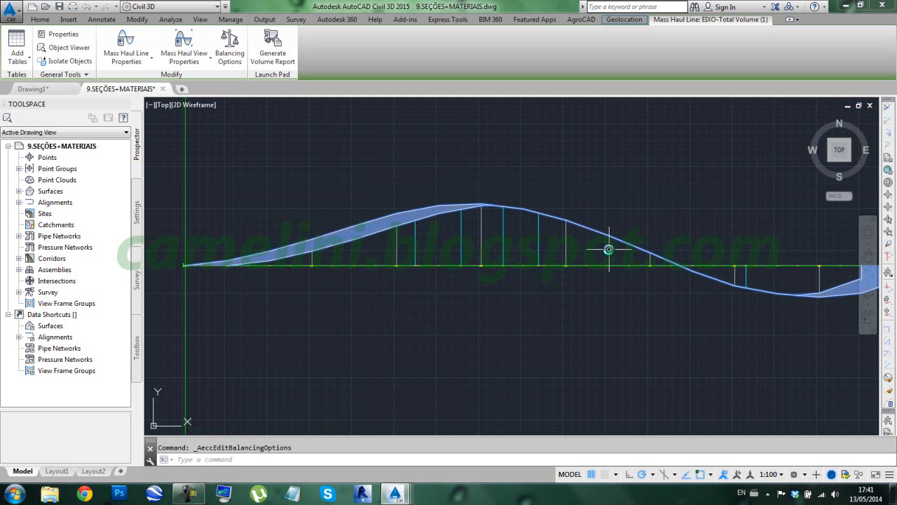
scroll(600, 256, "down", 2)
mouse_move(610, 267)
middle_mouse_down()
mouse_move(454, 244)
mouse_move(472, 255)
middle_mouse_up()
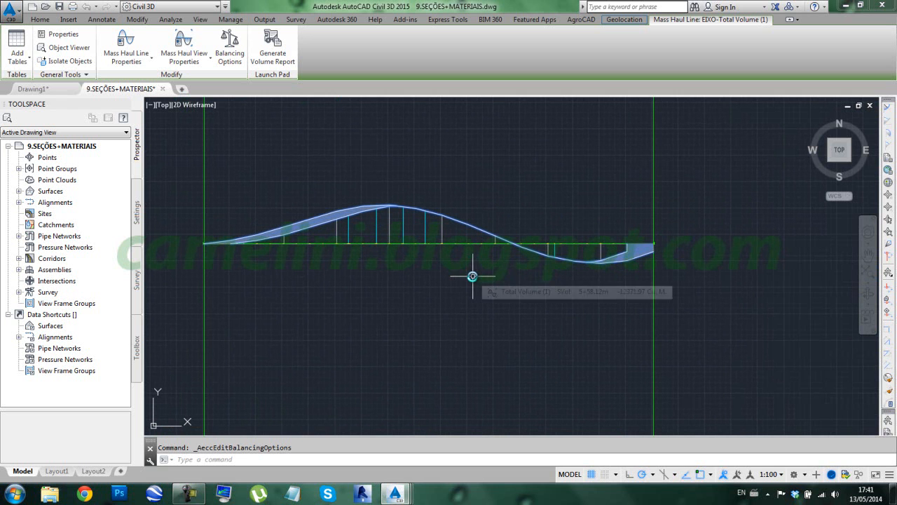
Step: Turn off the free haul distance in the mass haul line's balancing options
left_click(270, 48)
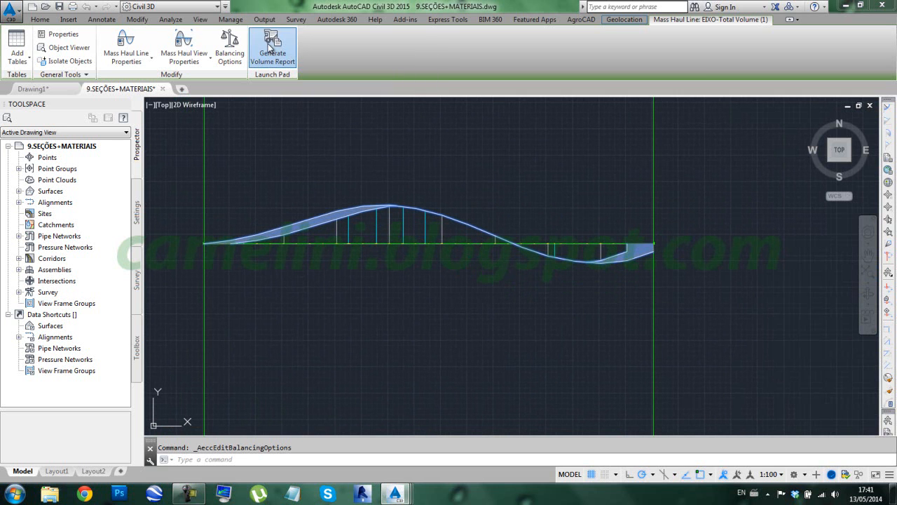
key("Escape")
left_click(229, 52)
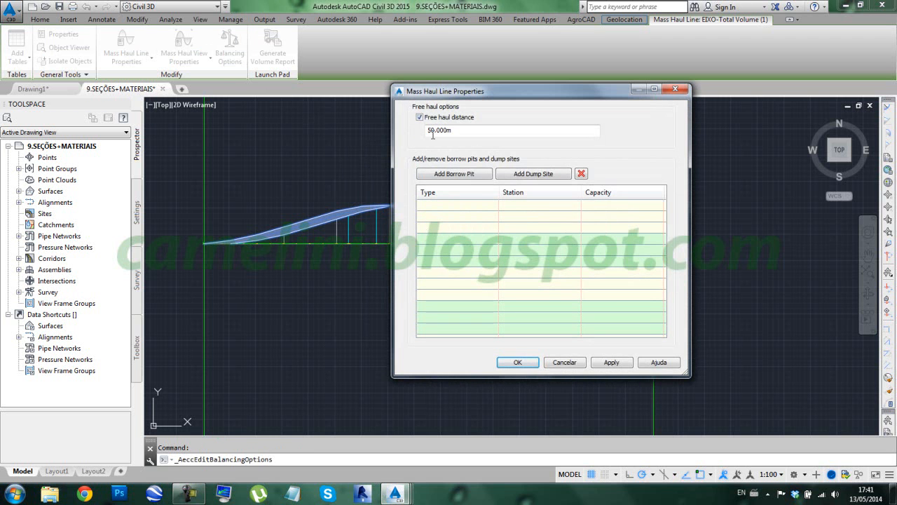
left_click(420, 118)
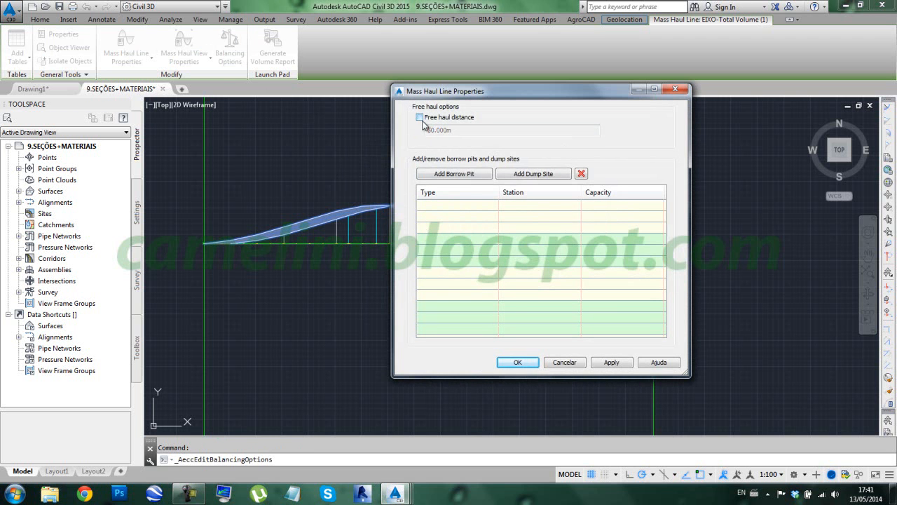
left_click(516, 363)
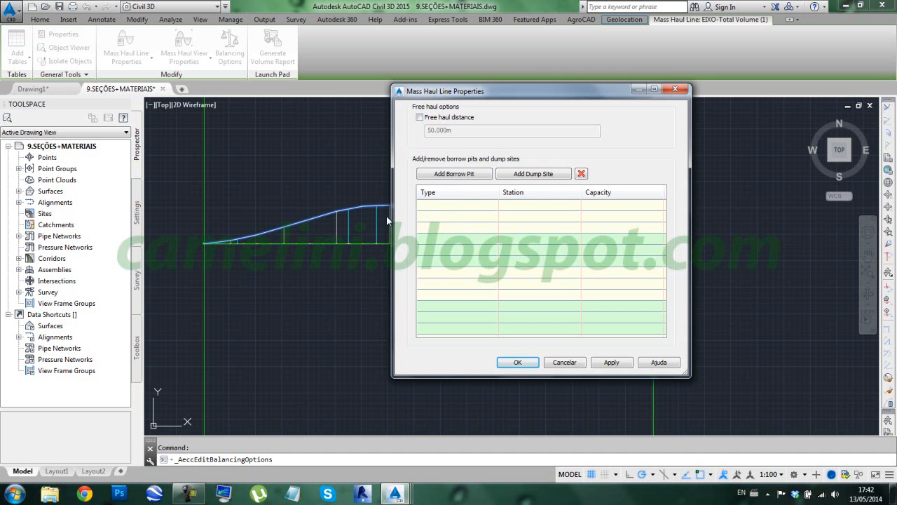
Step: Add a dump site to the mass haul line in its balancing options
left_click_drag(514, 94, 712, 127)
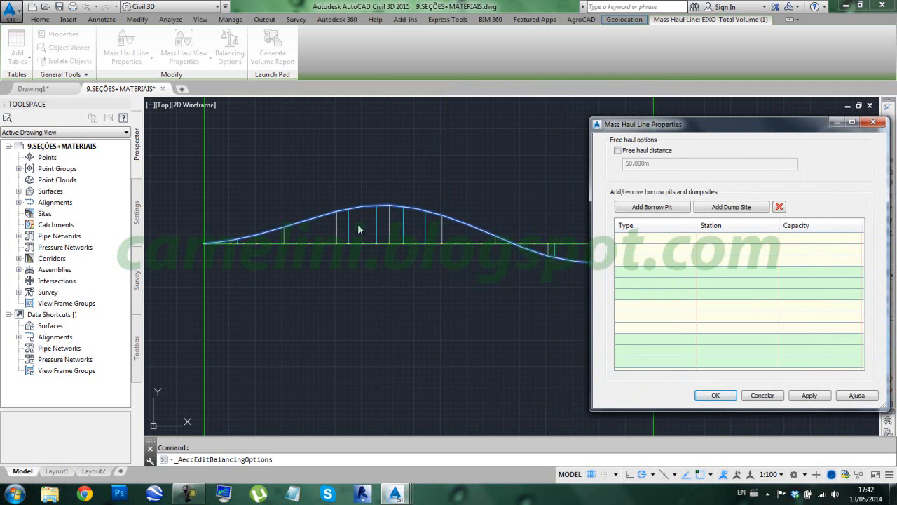
left_click_drag(737, 129, 621, 124)
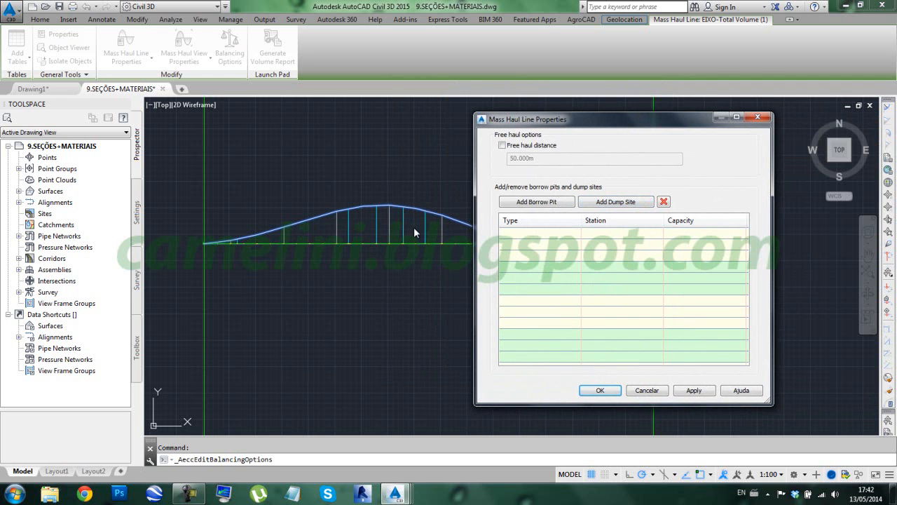
left_click(620, 203)
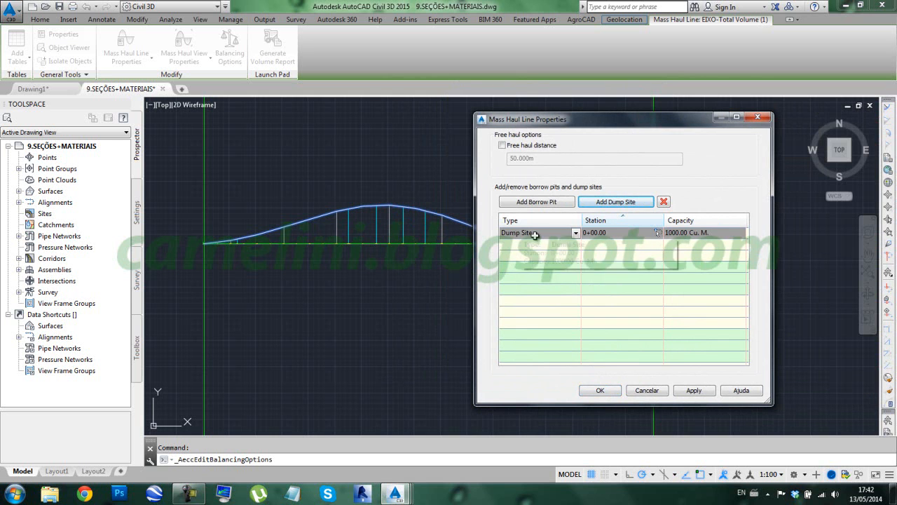
left_click(642, 235)
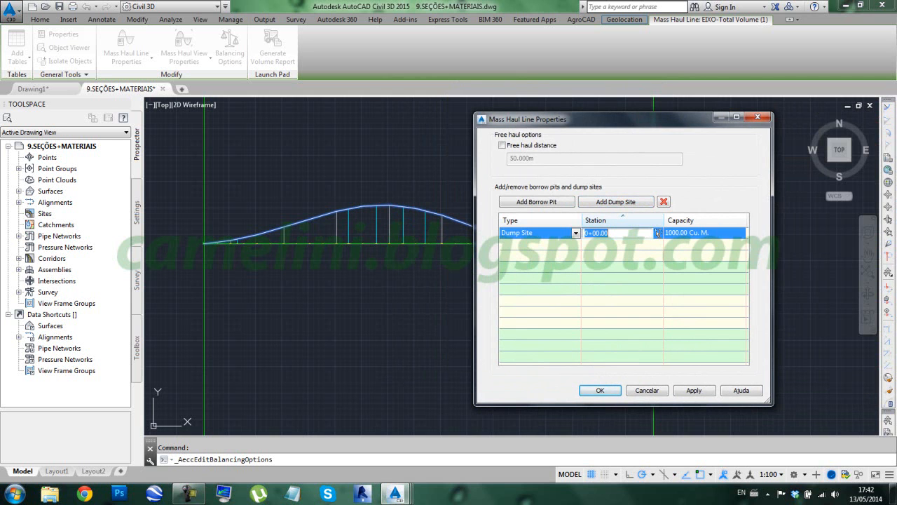
left_click(657, 232)
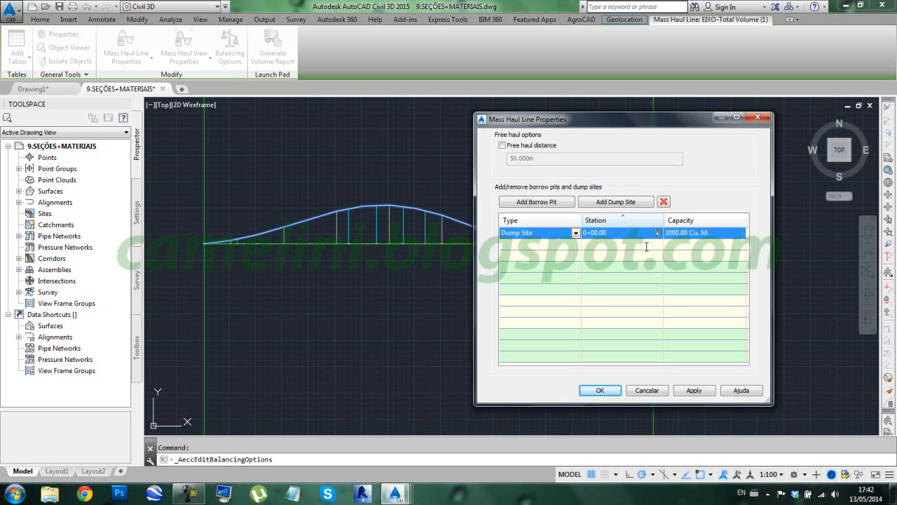
left_click(657, 232)
left_click(592, 275)
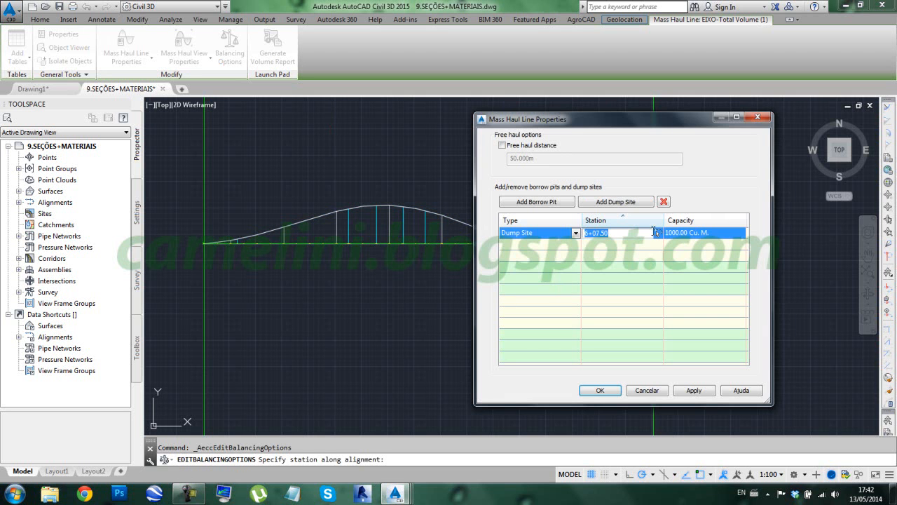
Step: Set the dump site's station to 2+38.03 by picking a point beside the road alignment in the plan drawing
left_click(658, 233)
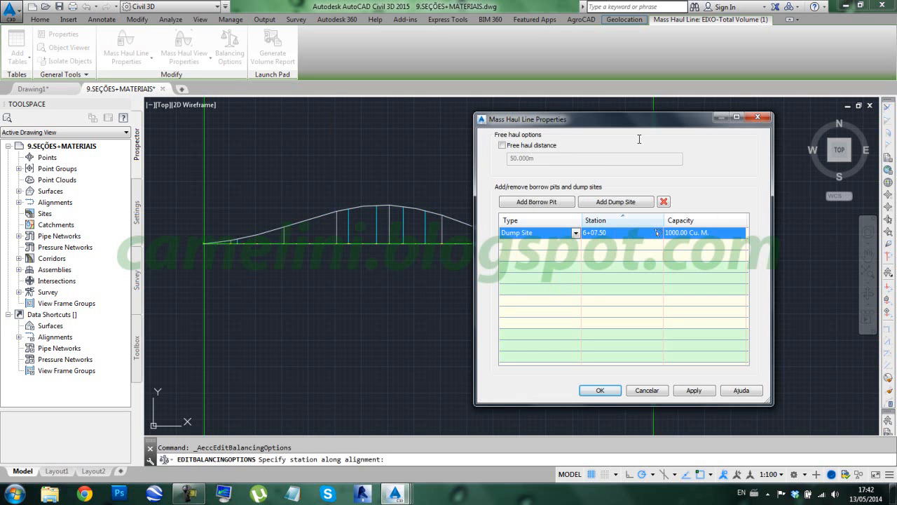
scroll(525, 271, "down", 8)
scroll(522, 261, "up", 10)
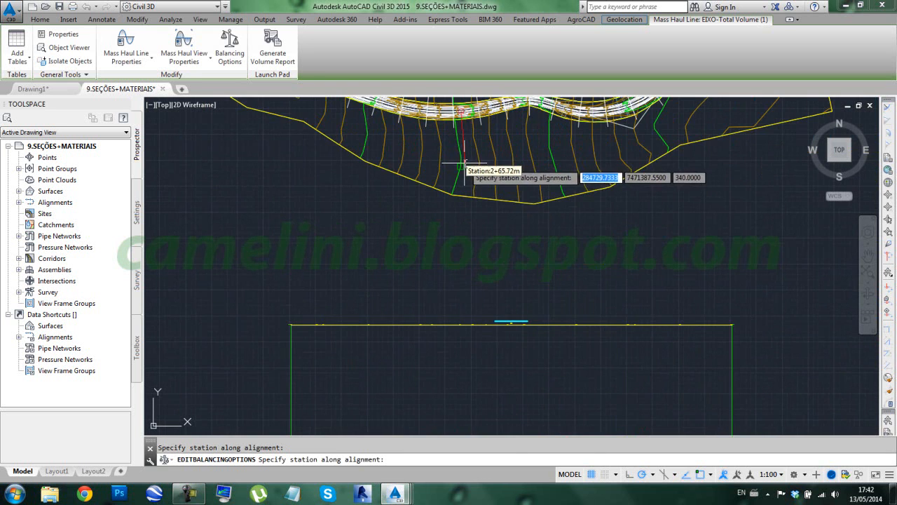
scroll(465, 164, "down", 2)
middle_click_drag(443, 161, 445, 169)
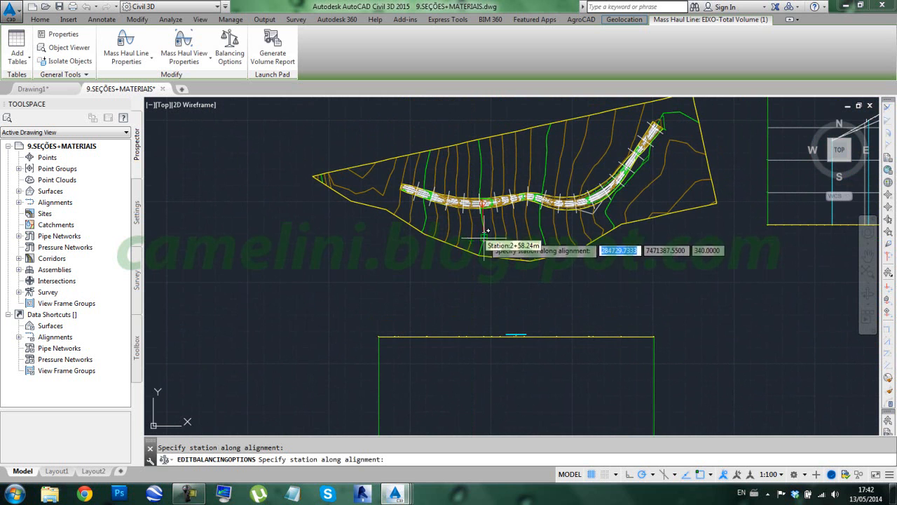
scroll(474, 231, "up", 2)
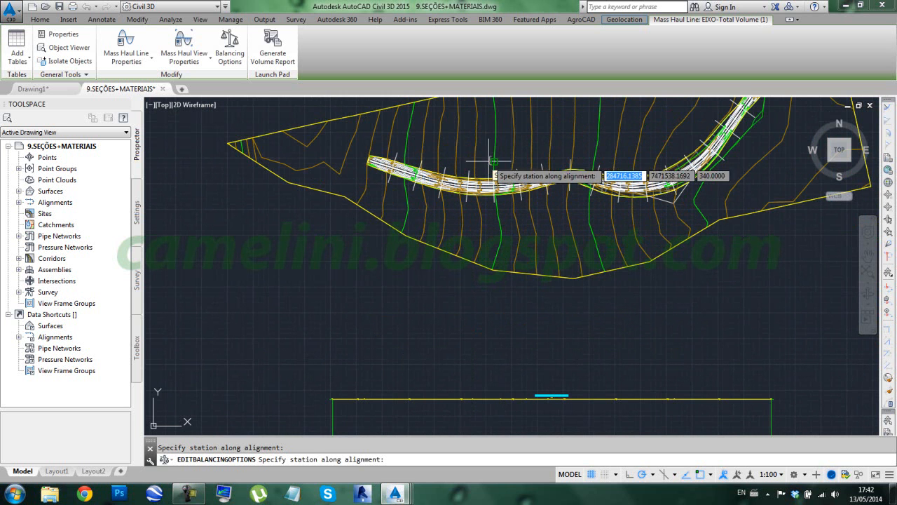
mouse_move(487, 127)
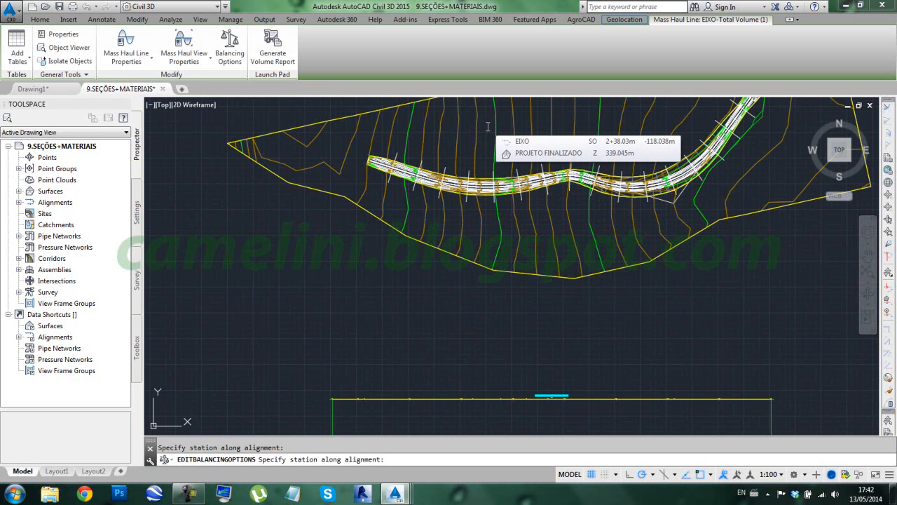
left_click(488, 136)
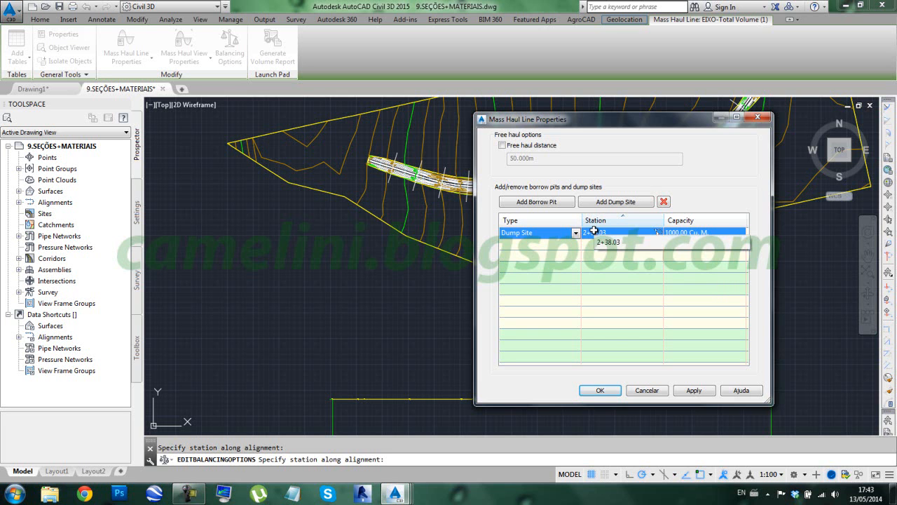
Step: Set the dump site's capacity to 6000 Cu. M. and apply the balancing options to the mass haul line
left_click(696, 236)
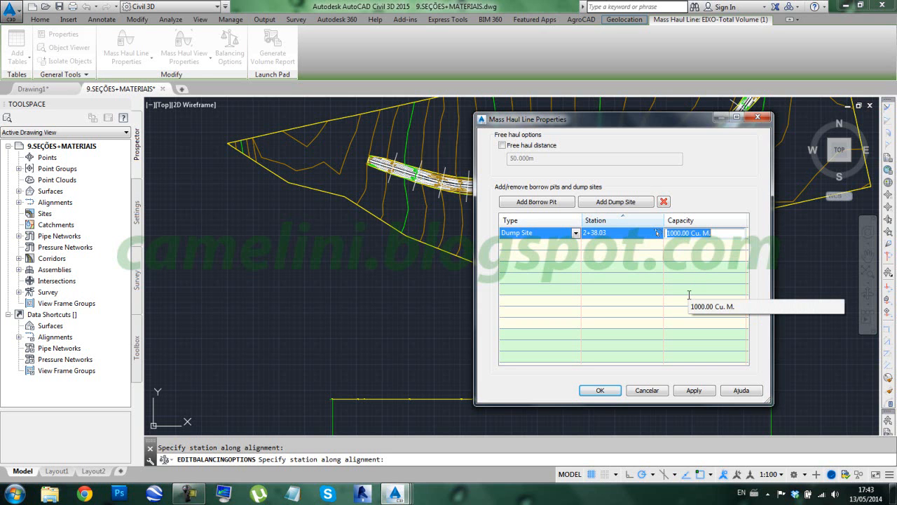
type("6000")
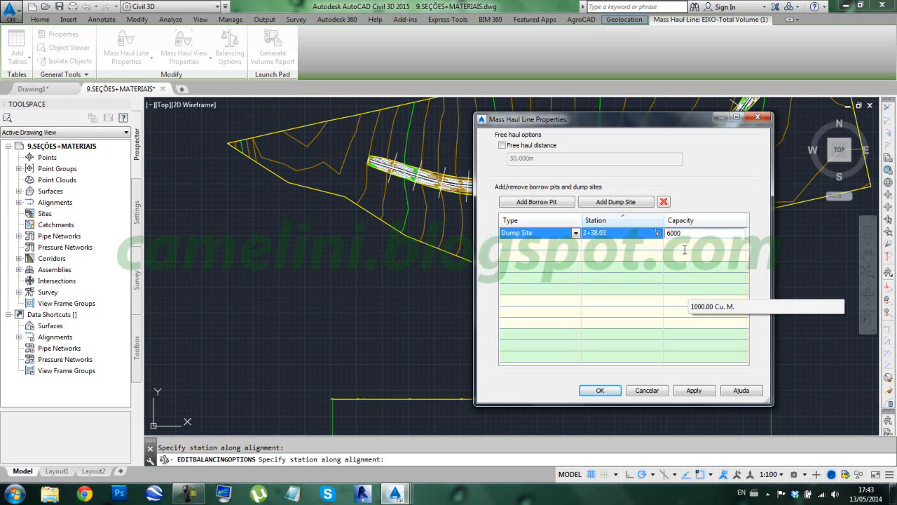
left_click(670, 285)
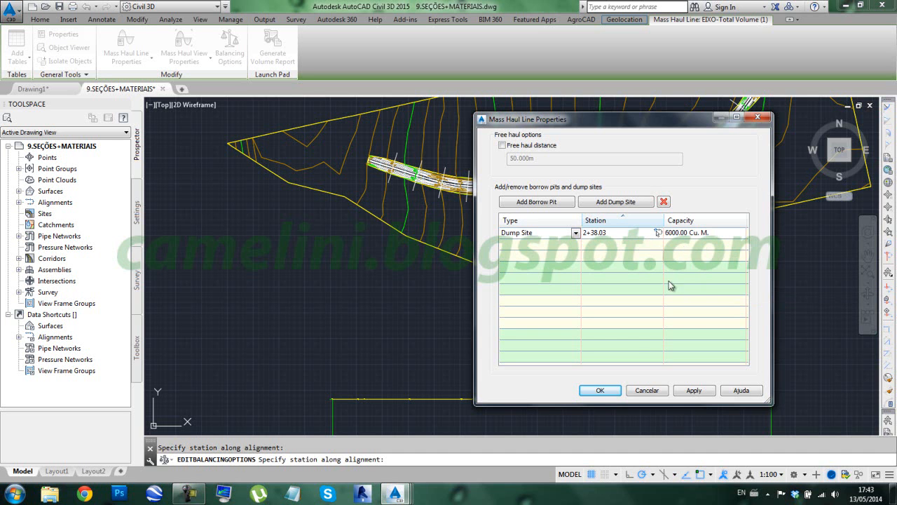
left_click(616, 396)
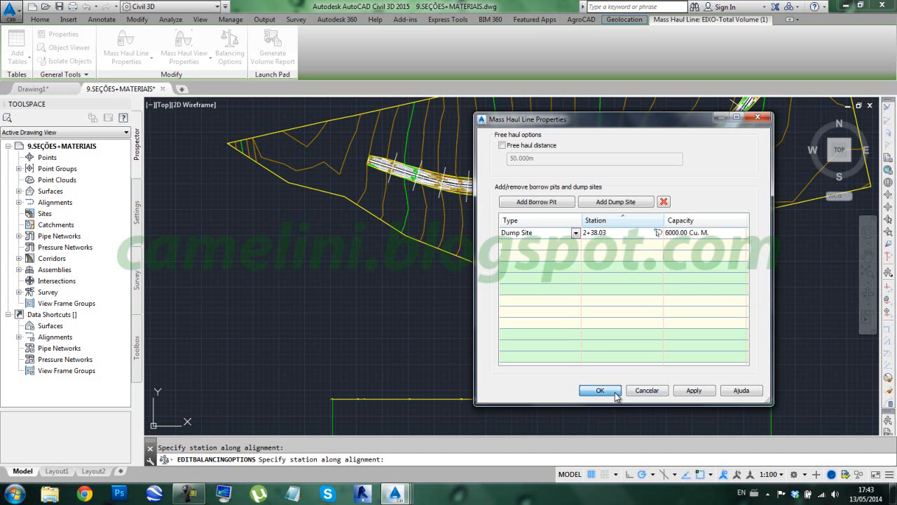
scroll(577, 350, "down", 2)
scroll(577, 350, "down", 2)
middle_click_drag(581, 406, 581, 232)
scroll(515, 293, "up", 4)
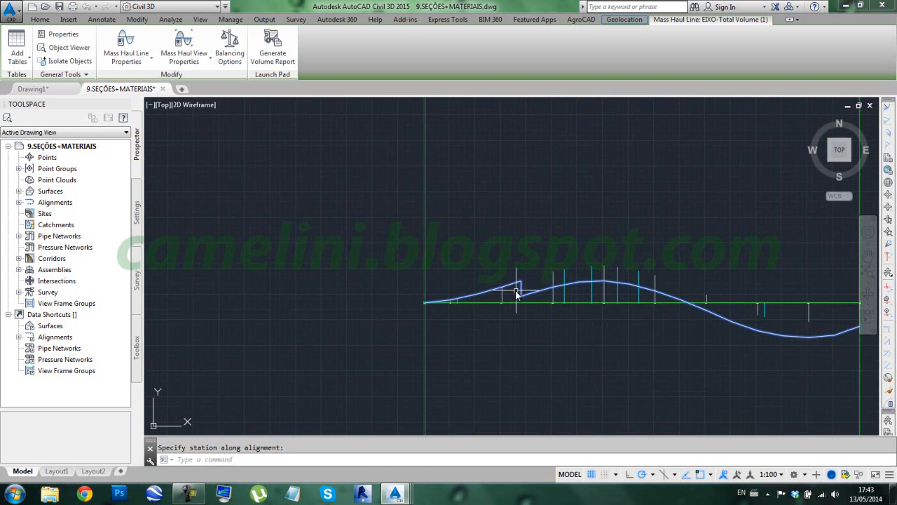
scroll(521, 299, "up", 2)
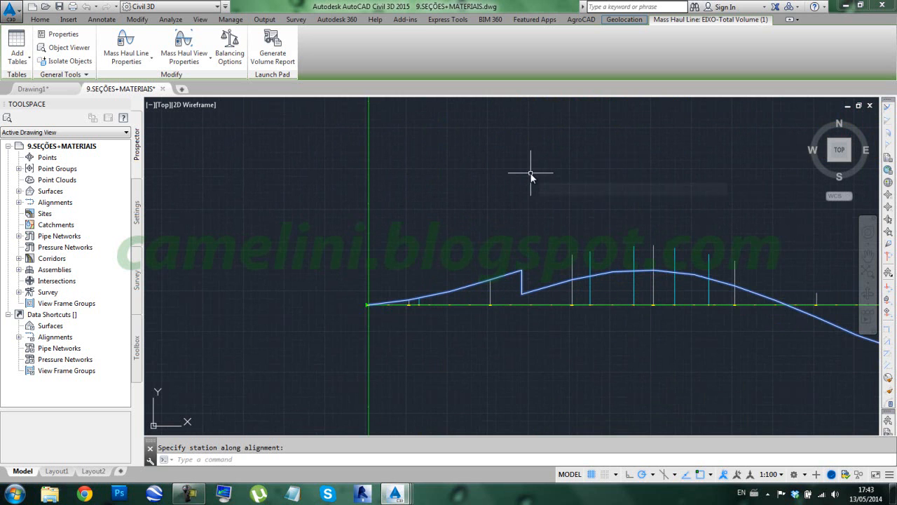
Step: Add a borrow pit to the mass haul line in its balancing options
scroll(571, 251, "down", 2)
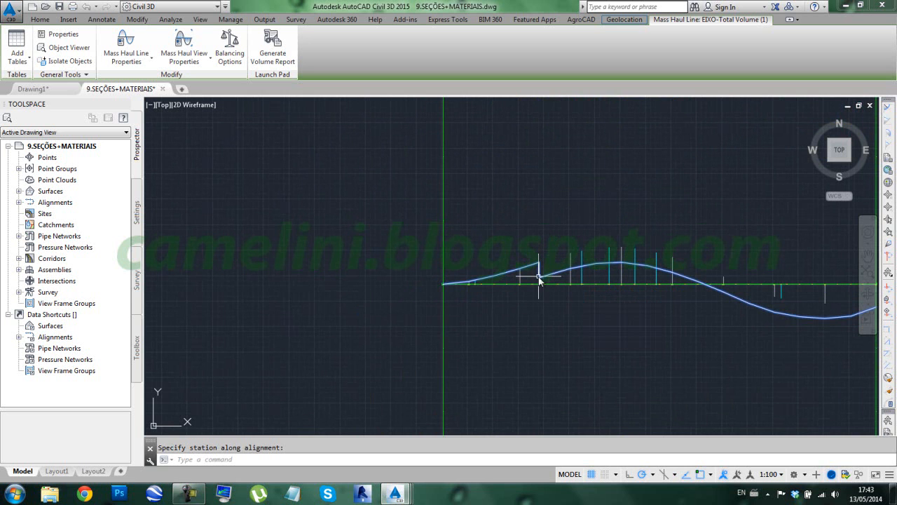
middle_click_drag(547, 275, 422, 210)
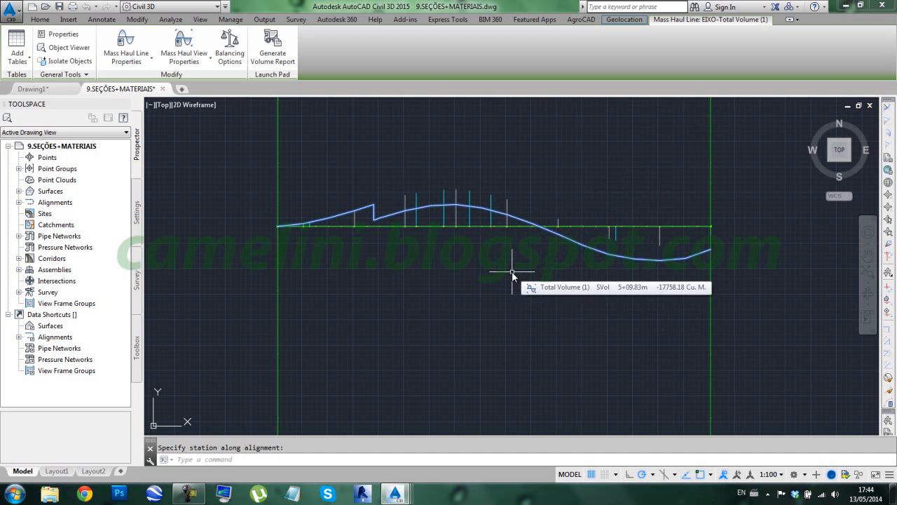
left_click(231, 49)
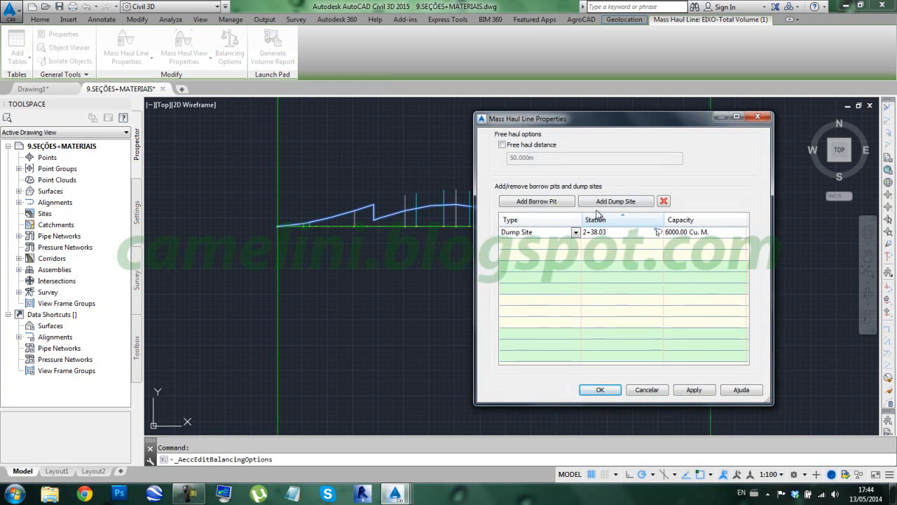
left_click(536, 202)
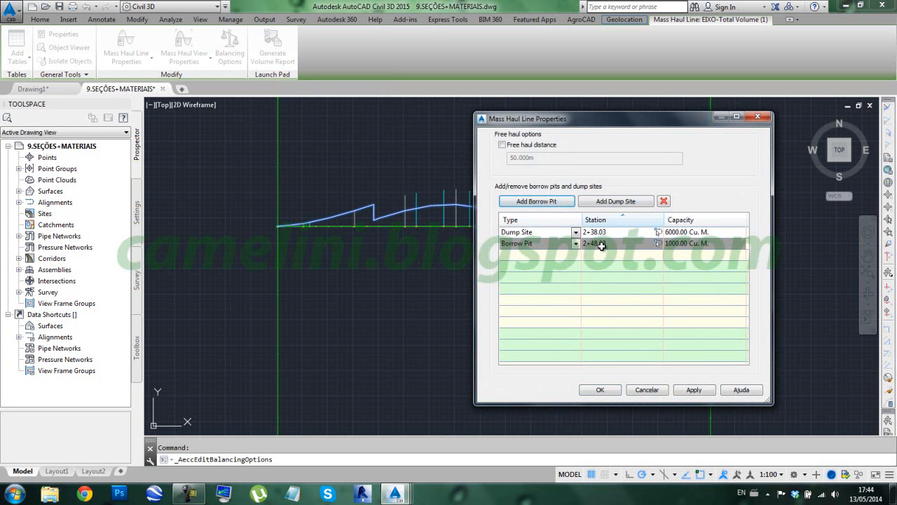
Step: Set the borrow pit's station to 6+82.78 by picking a point beside the road alignment in the plan drawing
left_click(658, 243)
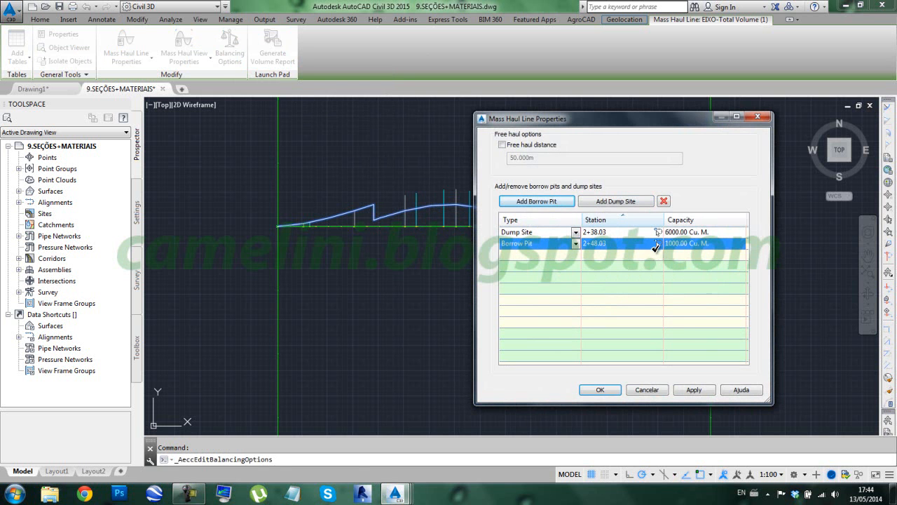
scroll(601, 252, "down", 8)
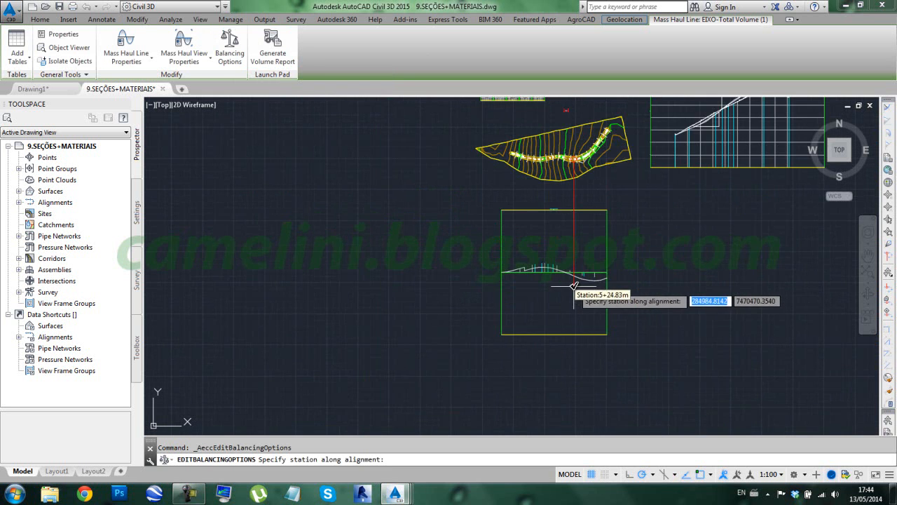
scroll(601, 238, "up", 6)
scroll(554, 186, "down", 2)
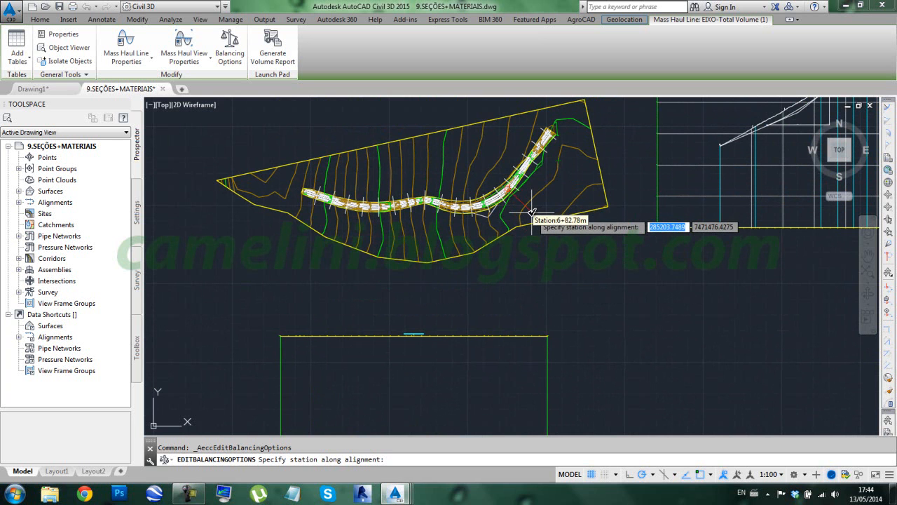
left_click(554, 264)
Step: Set the borrow pit's capacity to 10000 Cu. M. and apply the balancing options to the mass haul line
left_click(676, 244)
type("100")
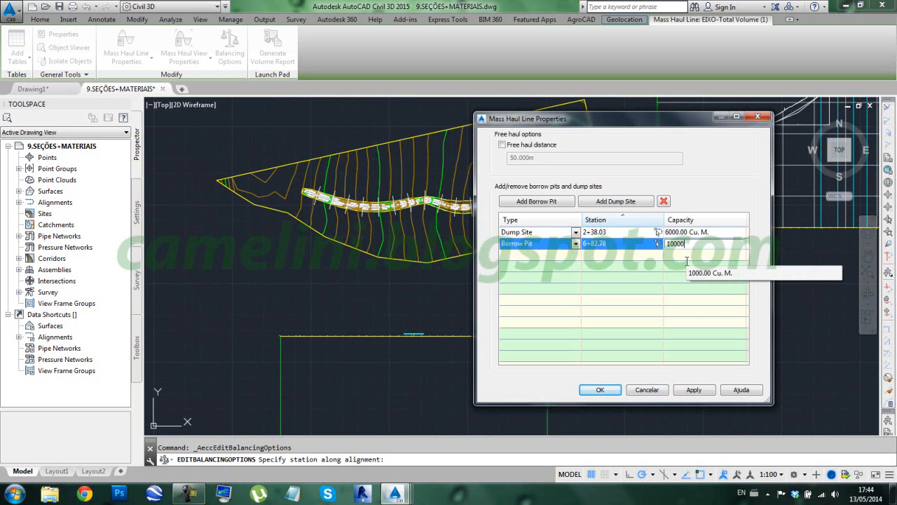
type("00")
key("Return")
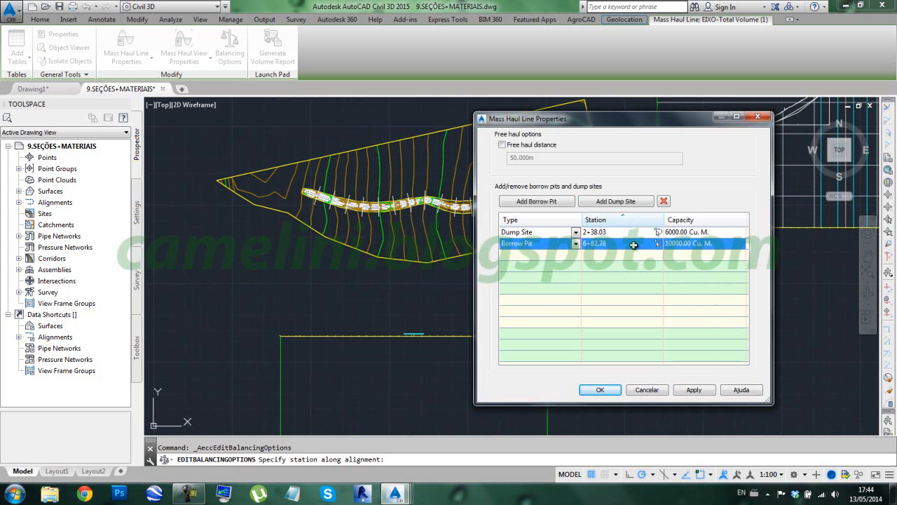
left_click(608, 394)
scroll(526, 362, "down", 2)
middle_click_drag(518, 376, 541, 212)
scroll(507, 257, "up", 4)
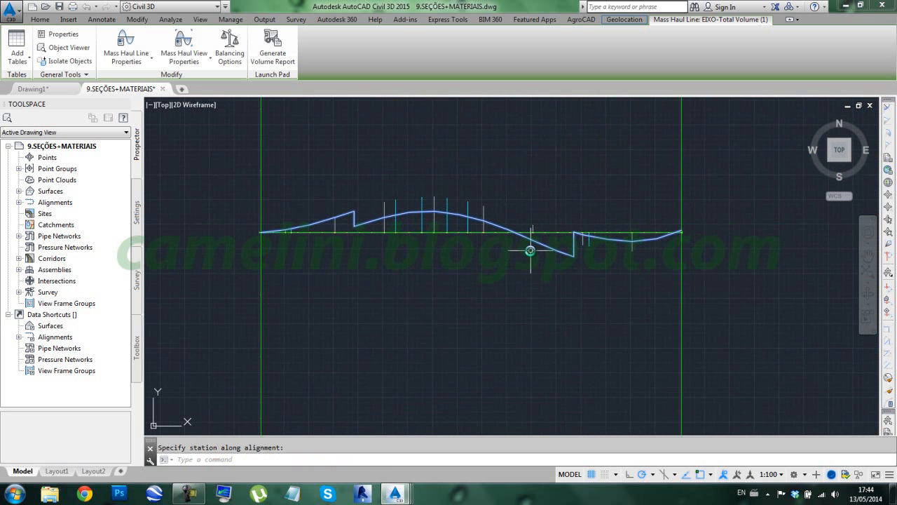
Step: Turn on the free haul distance for the mass haul line, set it to 100 m, apply it and deselect the line
left_click(601, 240)
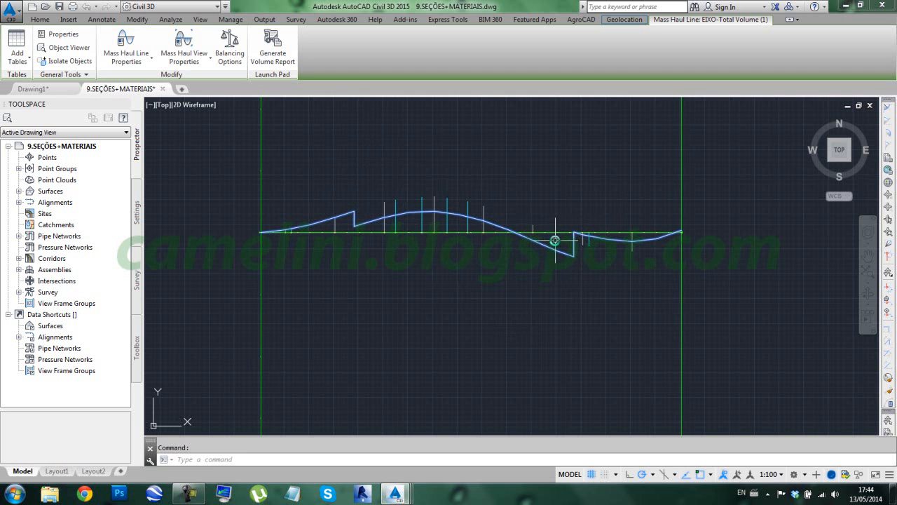
left_click(230, 54)
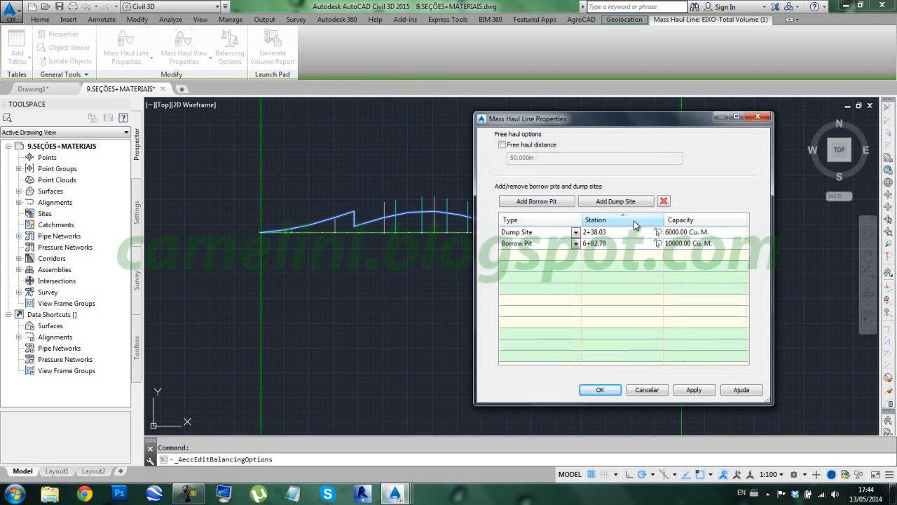
left_click(502, 145)
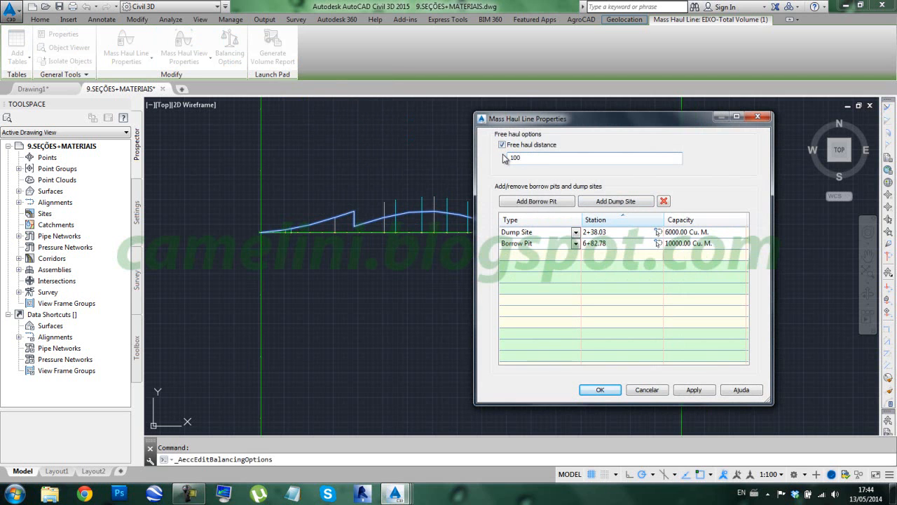
left_click(608, 392)
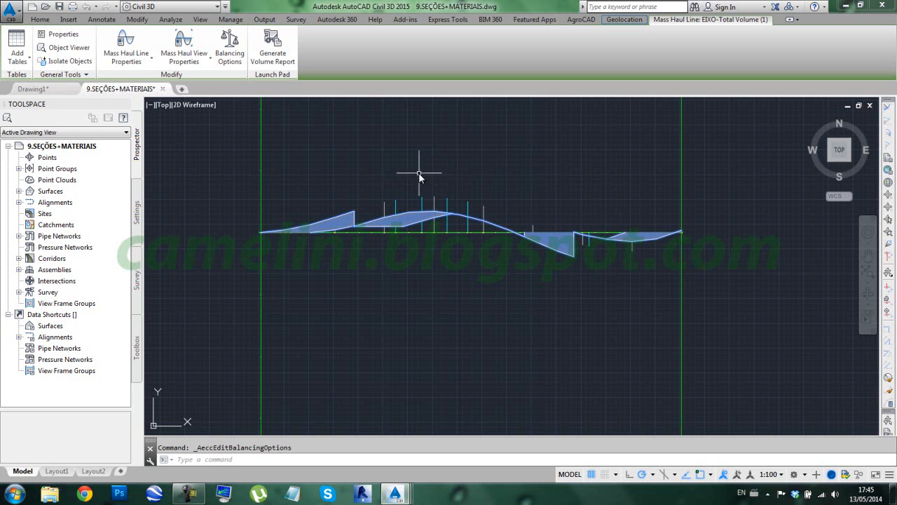
scroll(455, 195, "down", 2)
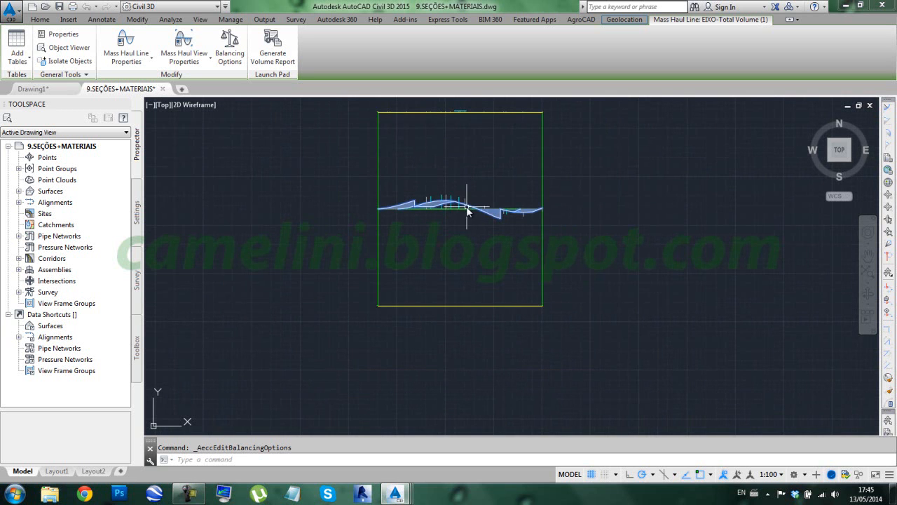
scroll(468, 210, "down", 3)
scroll(452, 264, "up", 2)
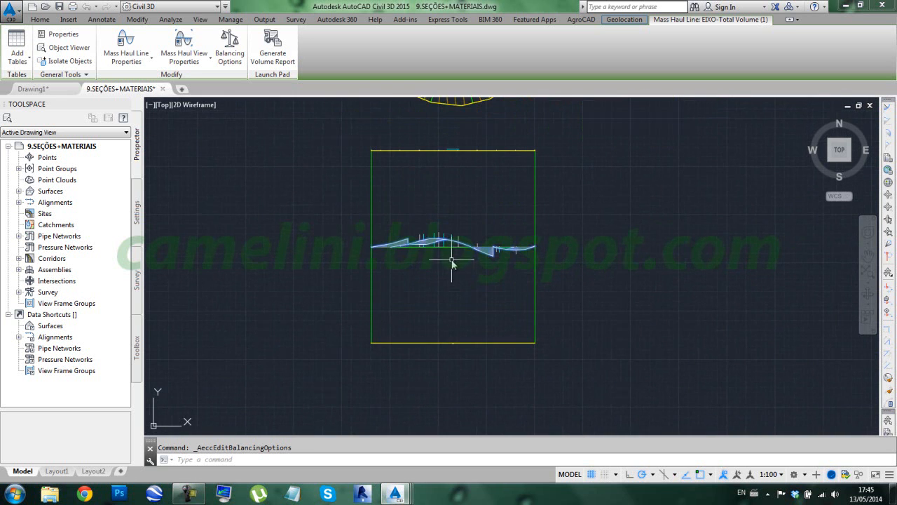
middle_click_drag(463, 214, 444, 330)
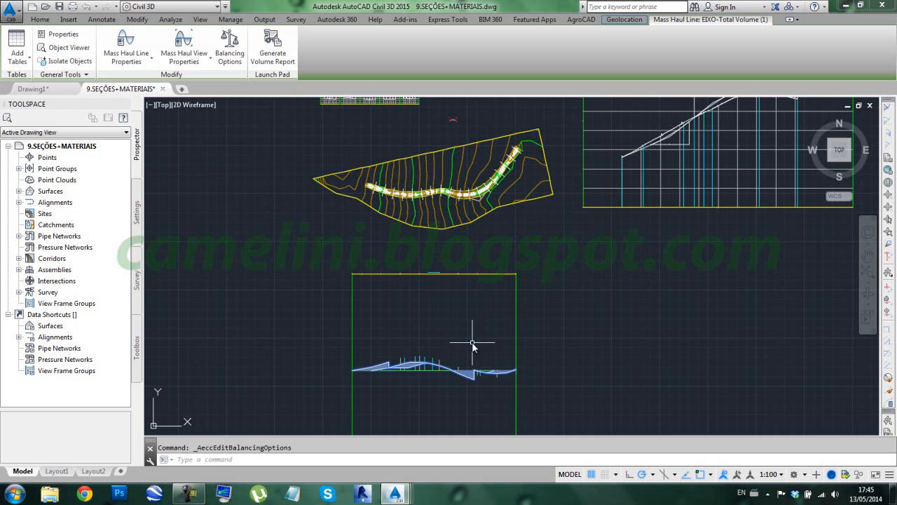
scroll(455, 267, "up", 3)
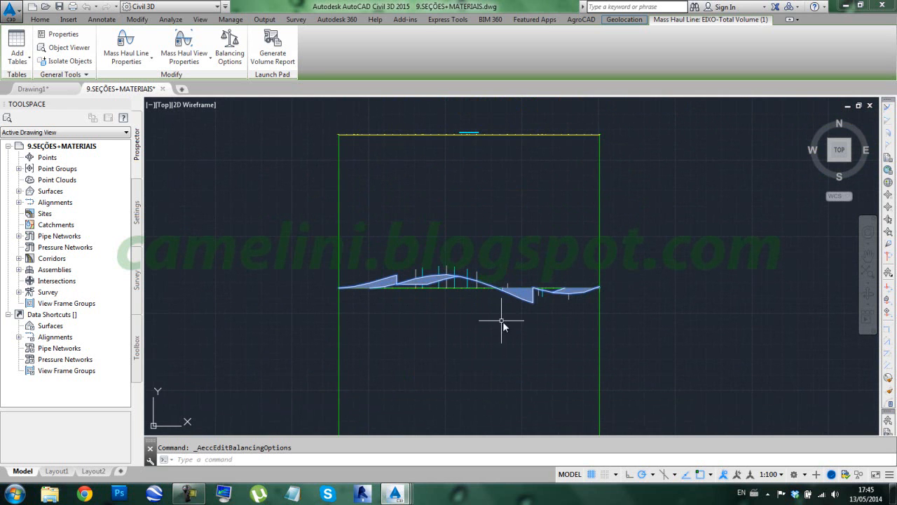
key("Escape")
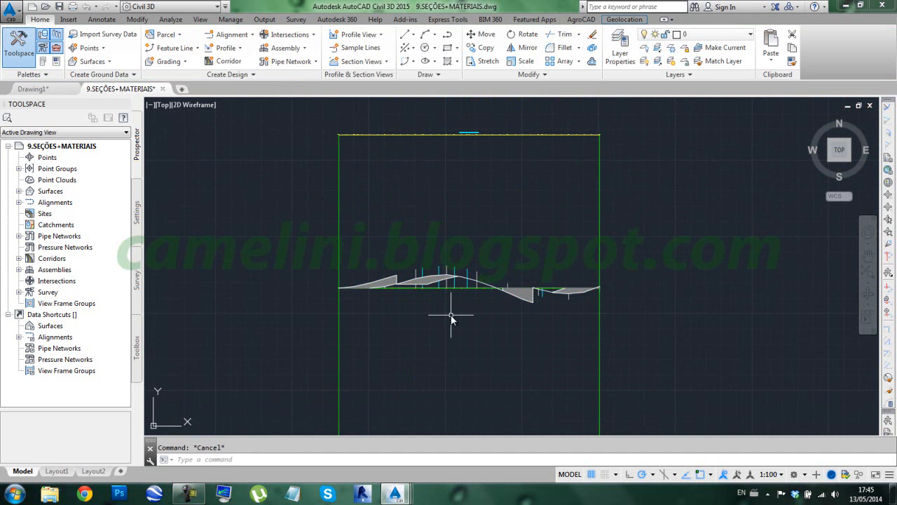
Step: Start a new mass haul diagram from a corridor sample line and go to its display options, keeping the LISTA DE MATERIAIS material list
scroll(453, 316, "down", 4)
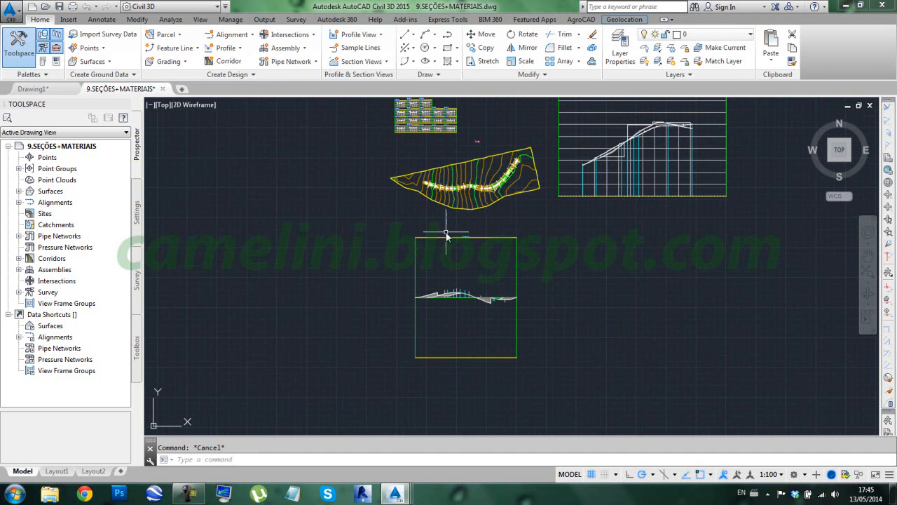
scroll(438, 193, "up", 5)
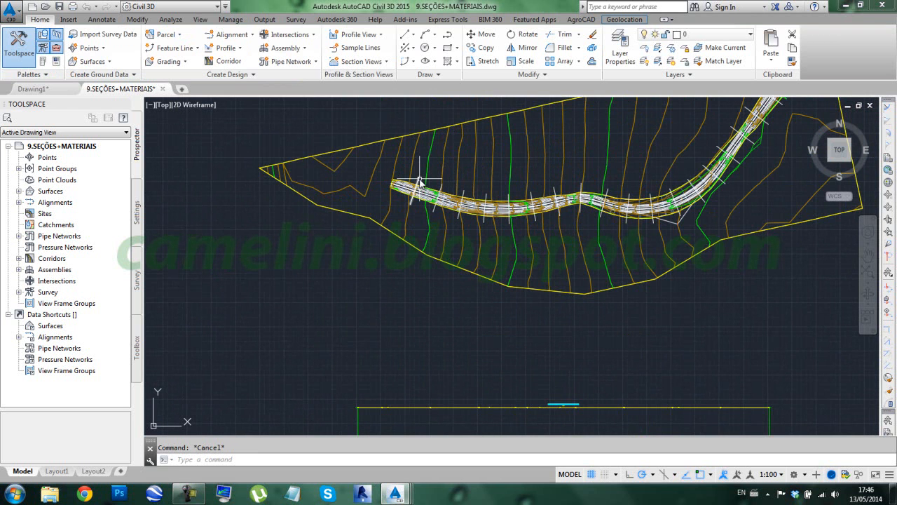
left_click(420, 184)
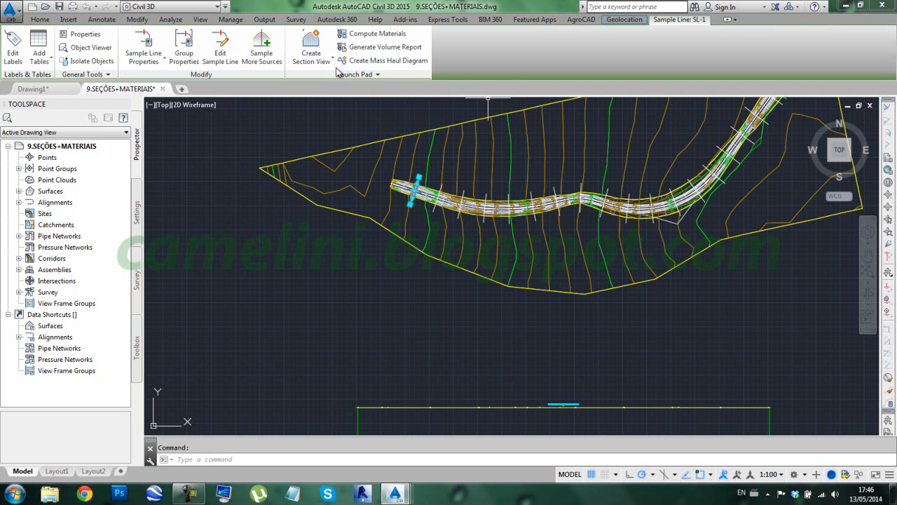
left_click(385, 61)
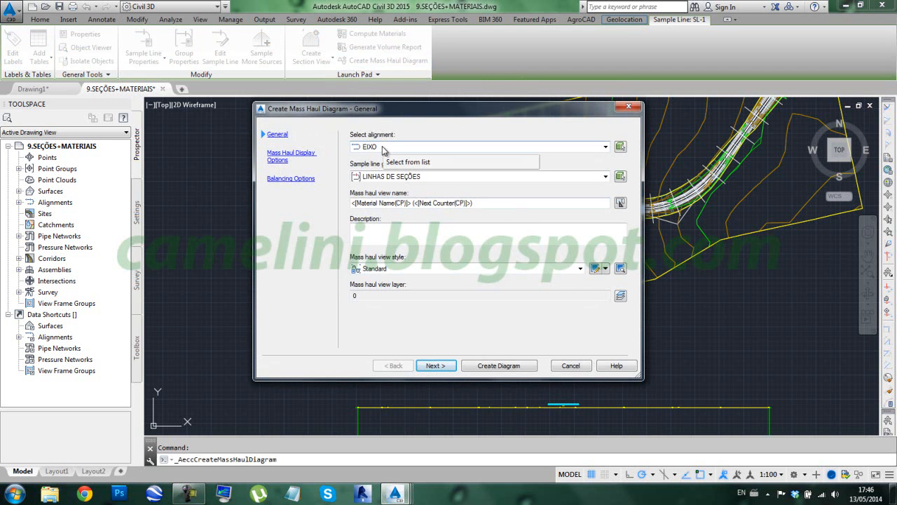
left_click(303, 158)
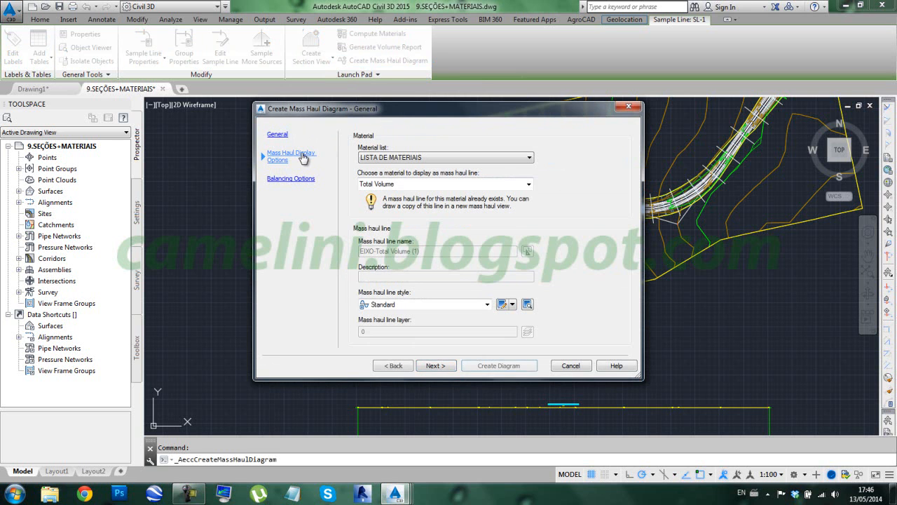
left_click(391, 158)
left_click(396, 160)
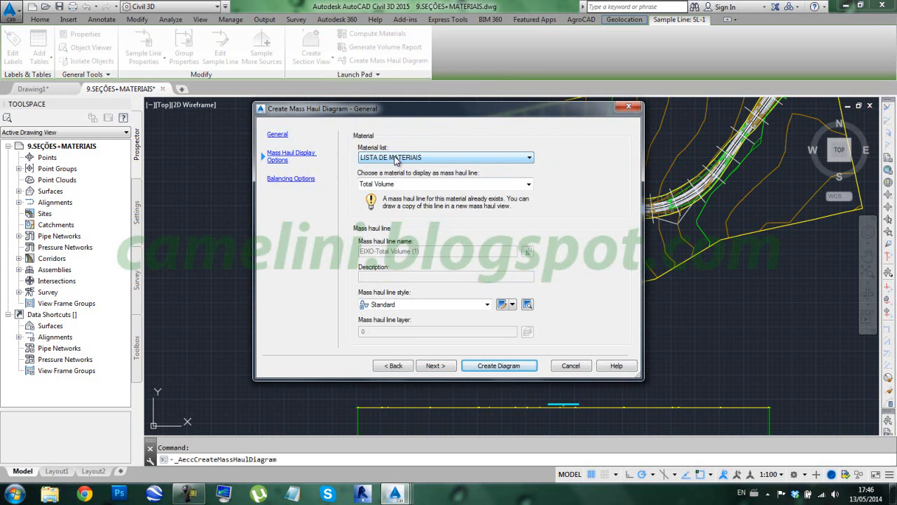
Step: Choose ASFALTO PAVIMENTO as the mass haul line's material and place the new diagram below and to the right of the existing one
left_click(412, 187)
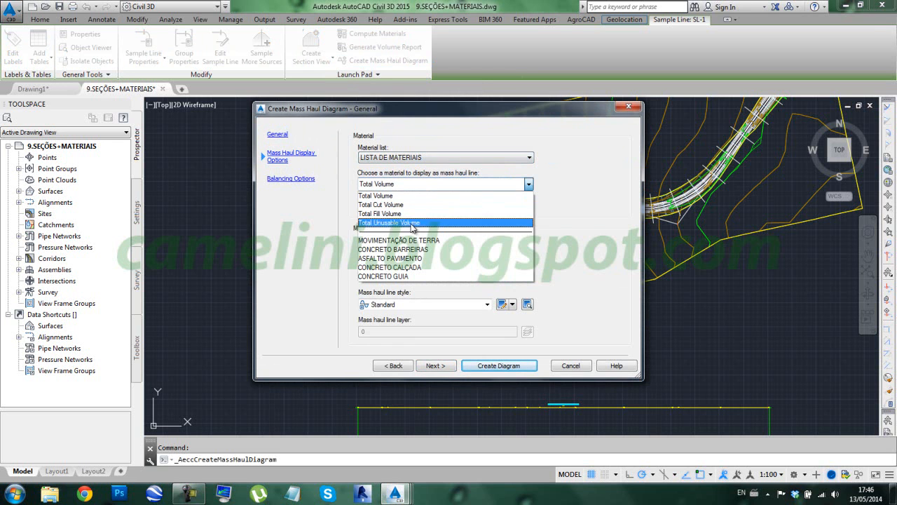
left_click(416, 258)
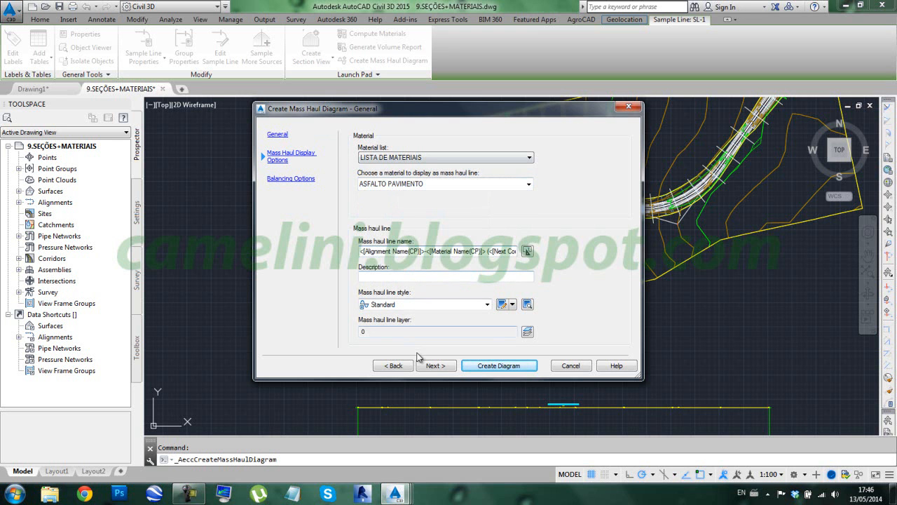
left_click(505, 365)
scroll(491, 322, "down", 6)
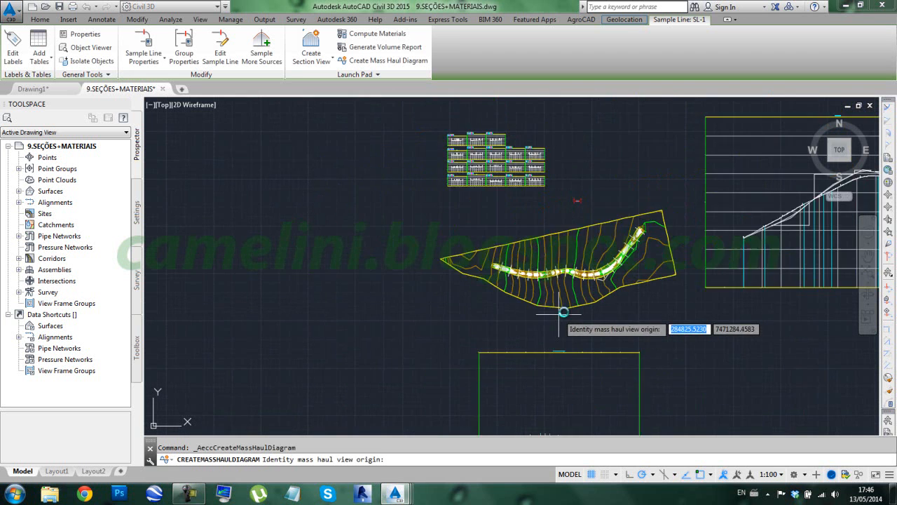
left_click(460, 324)
scroll(489, 344, "up", 6)
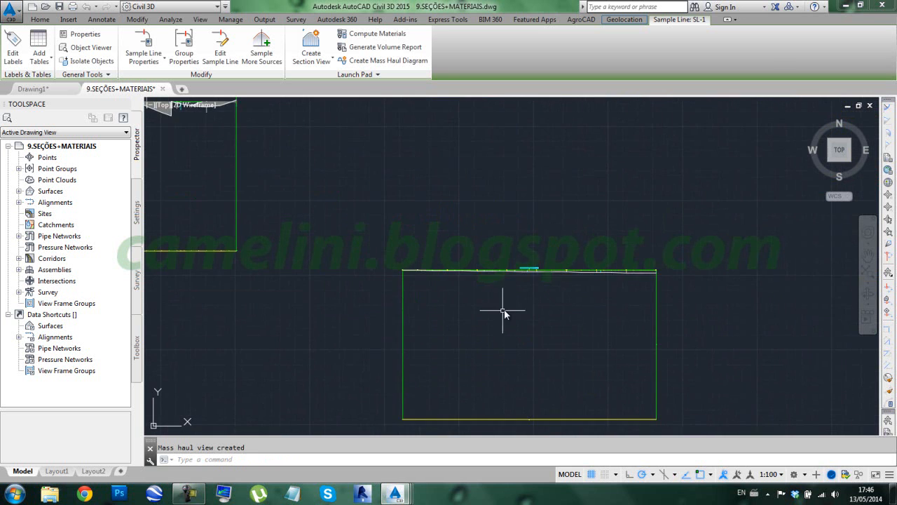
Step: Examine the asphalt pavement mass haul line station by station along its new diagram
middle_click_drag(501, 270, 593, 252)
middle_click_drag(363, 230, 521, 197)
scroll(303, 179, "up", 4)
scroll(334, 190, "up", 4)
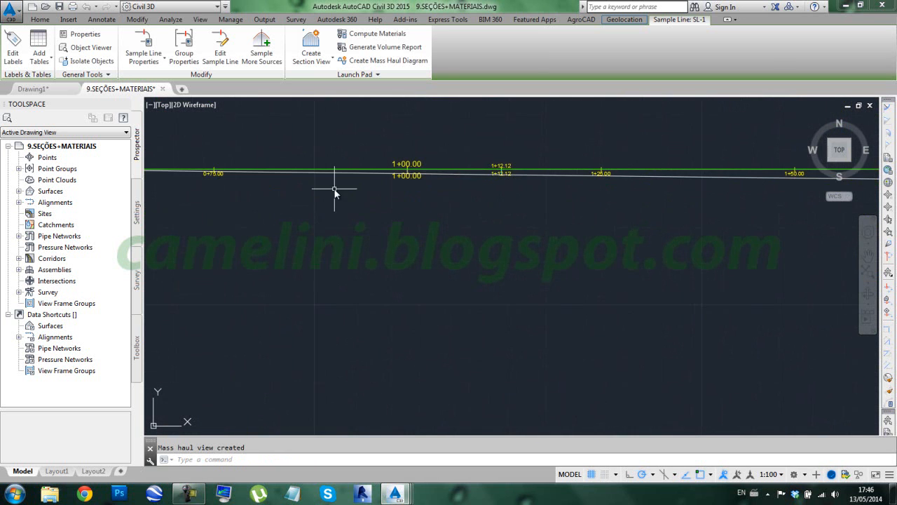
middle_click_drag(305, 177, 552, 184)
scroll(368, 186, "up", 2)
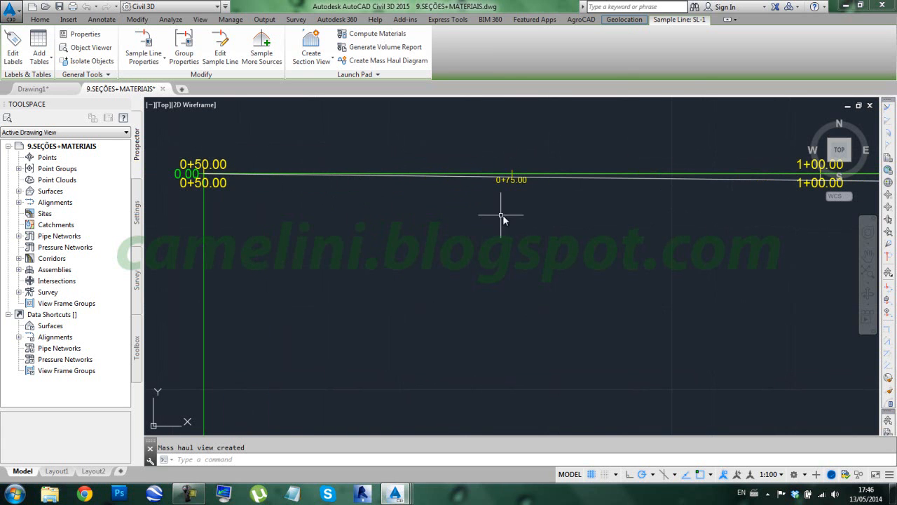
middle_click_drag(526, 204, 381, 224)
mouse_move(589, 234)
middle_mouse_down()
mouse_move(355, 235)
mouse_move(397, 204)
middle_mouse_up()
middle_click_drag(601, 190, 363, 174)
middle_click_drag(624, 175, 411, 176)
mouse_move(659, 173)
middle_mouse_down()
mouse_move(373, 169)
mouse_move(487, 167)
mouse_move(411, 168)
mouse_move(441, 175)
mouse_move(371, 188)
middle_mouse_up()
middle_click_drag(679, 194, 397, 201)
middle_click_drag(679, 202, 392, 198)
middle_click_drag(683, 200, 493, 196)
scroll(484, 193, "down", 8)
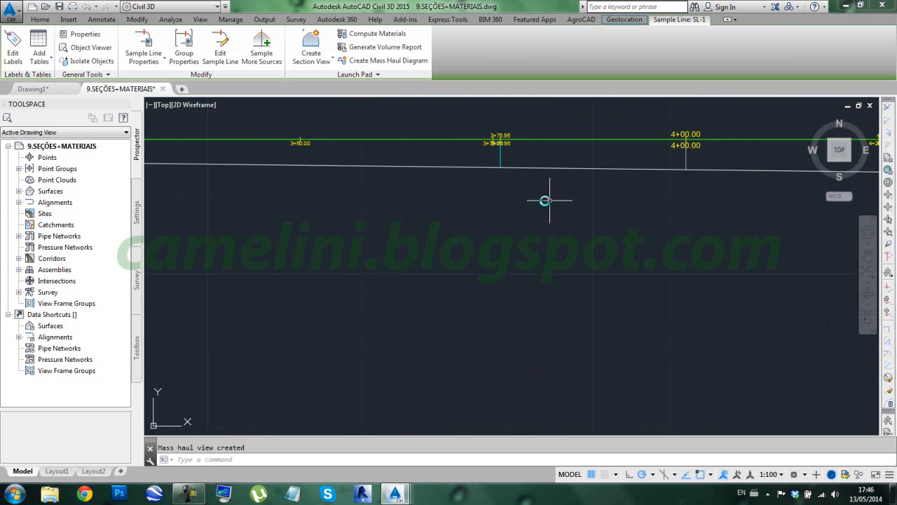
scroll(744, 217, "down", 6)
middle_click_drag(764, 224, 473, 184)
middle_click_drag(403, 182, 612, 227)
Step: Inspect the balanced total volume mass haul diagram and its shaded free haul areas
scroll(537, 206, "down", 6)
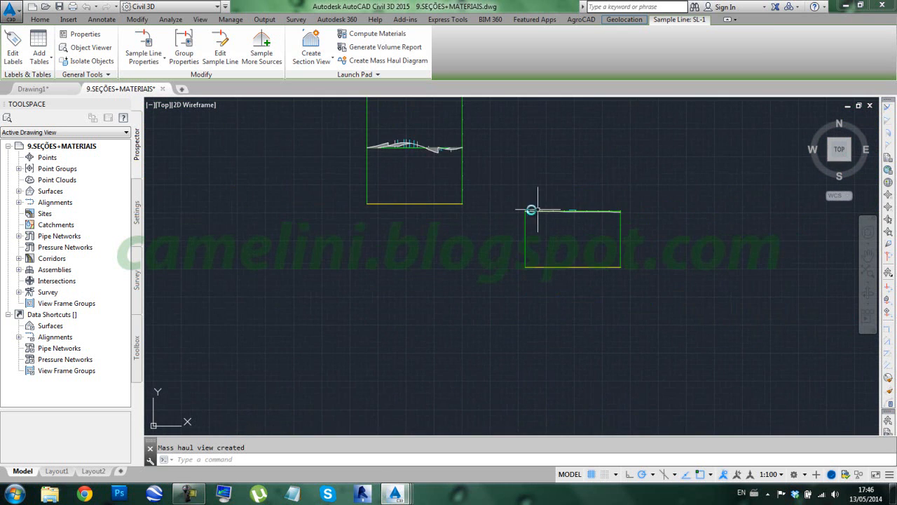
middle_click_drag(444, 176, 531, 263)
scroll(512, 249, "up", 6)
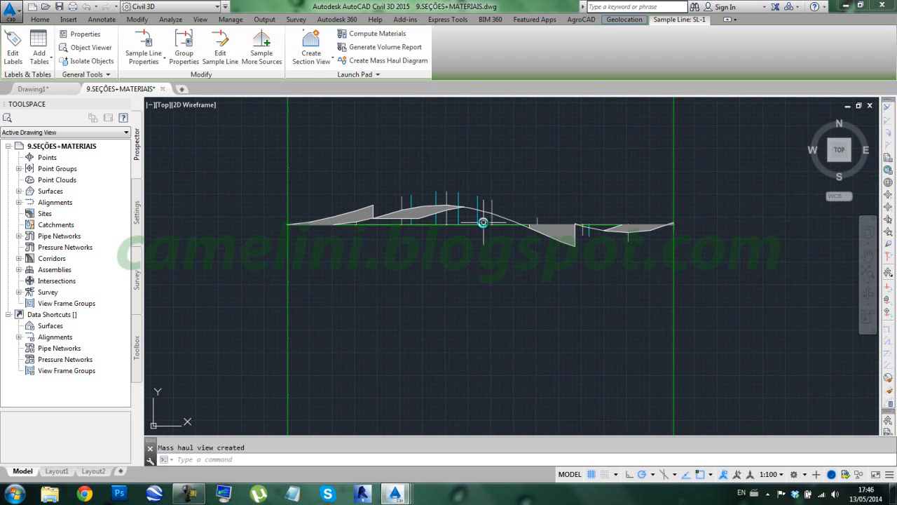
mouse_move(482, 223)
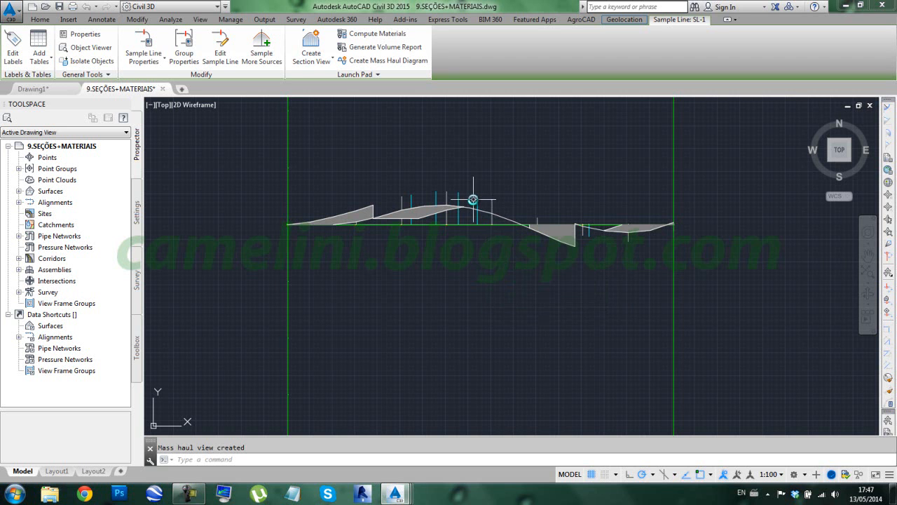
scroll(472, 200, "up", 2)
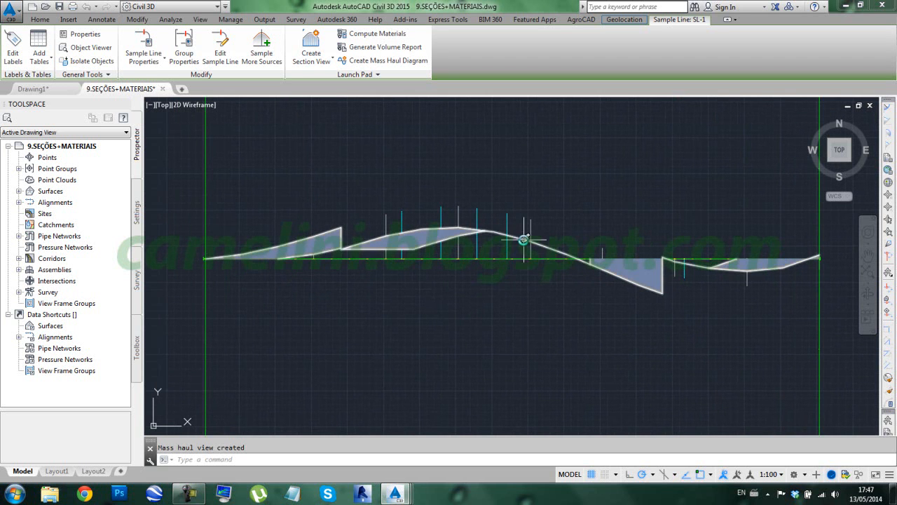
mouse_move(584, 182)
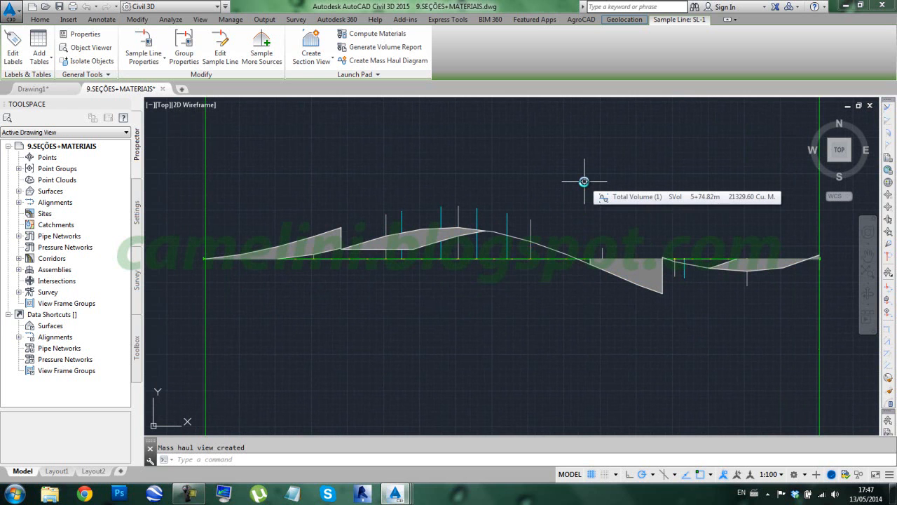